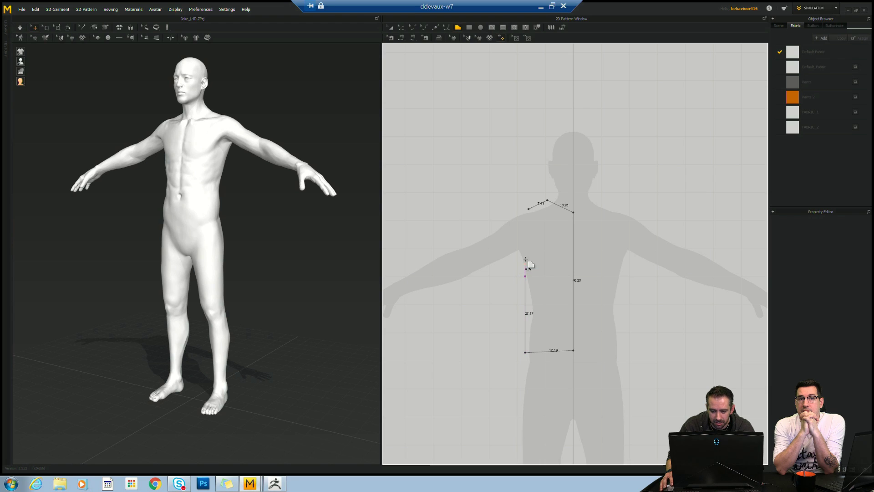
# - Redraw the half-torso bodice as a six-point polygon over the avatar silhouette, with a centre edge about 46 cm long
pyautogui.click(529, 210)
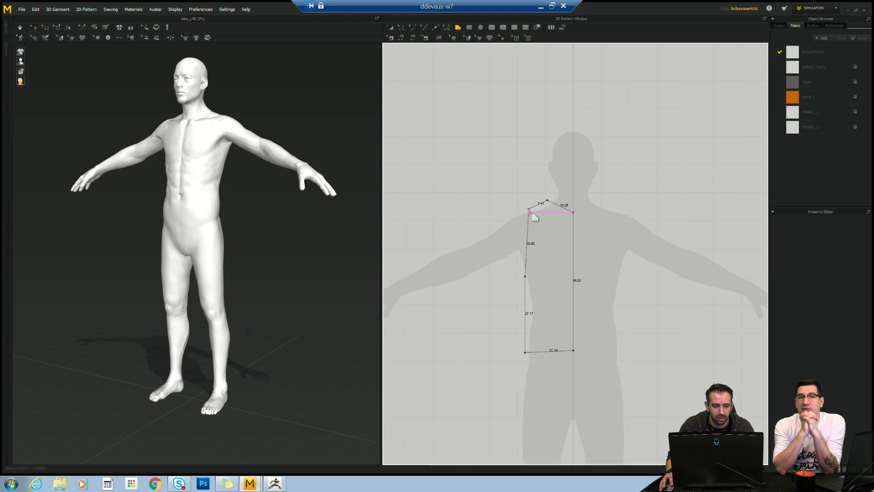
pyautogui.press('Escape')
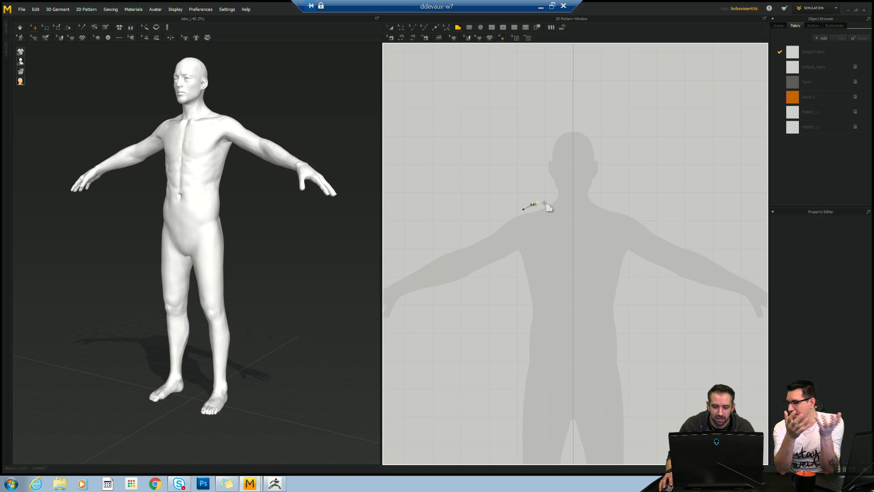
pyautogui.click(548, 201)
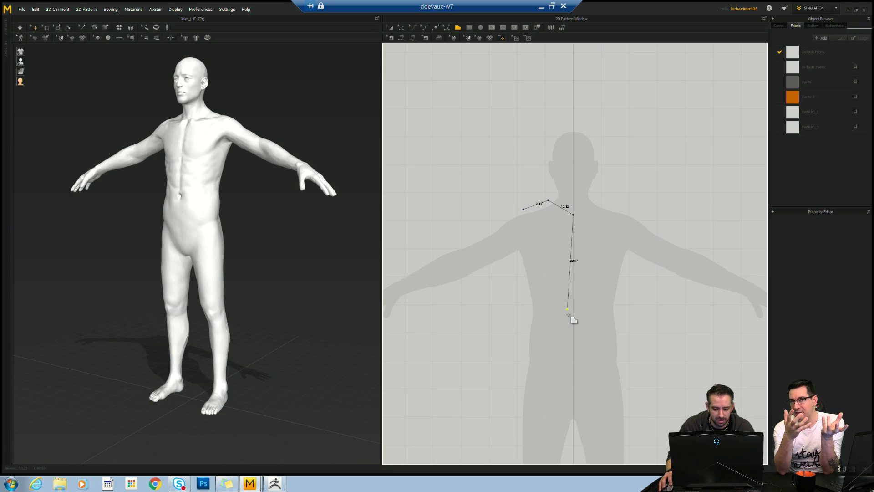
pyautogui.click(574, 342)
pyautogui.click(524, 340)
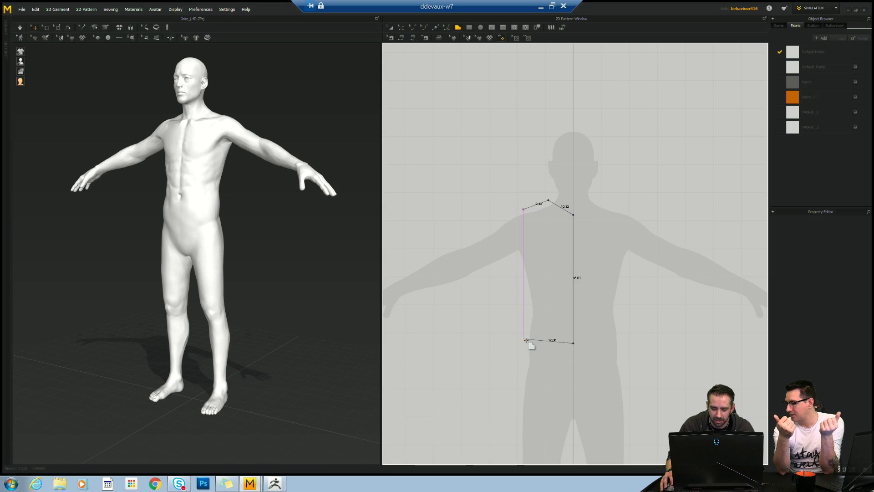
pyautogui.click(521, 264)
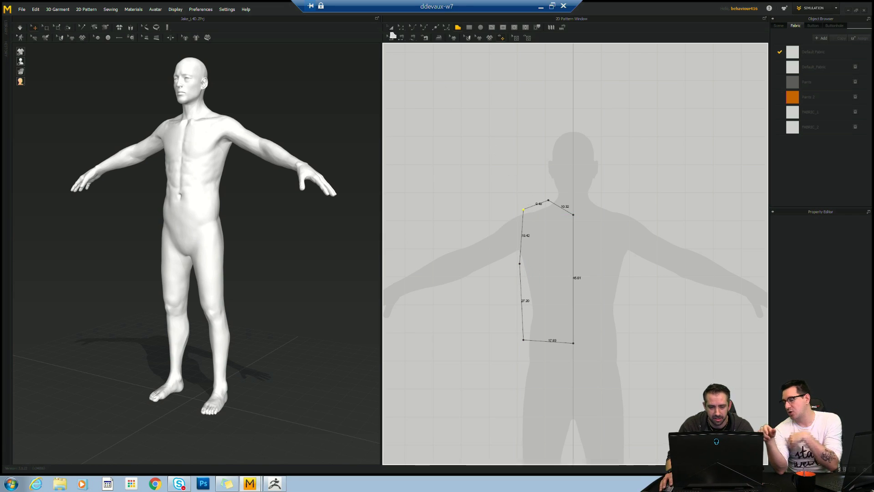
# - Unfold the half bodice along its straight centre edge to make a full front piece
pyautogui.click(402, 28)
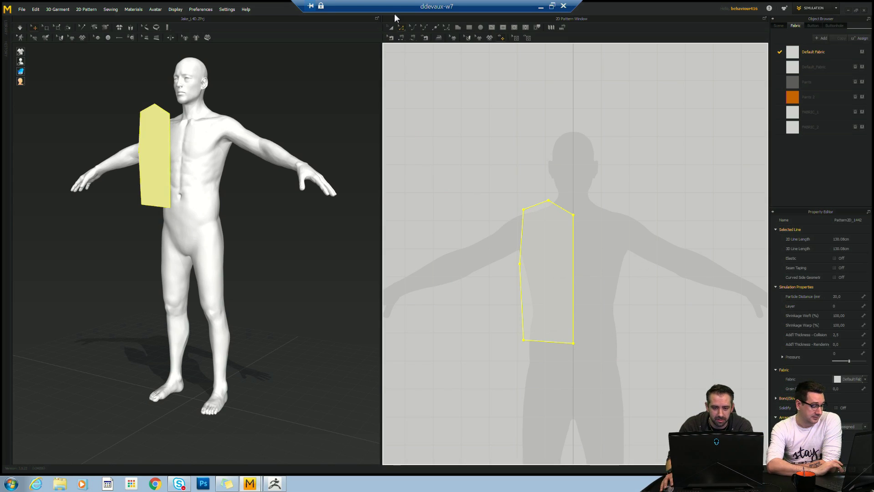
pyautogui.click(603, 249)
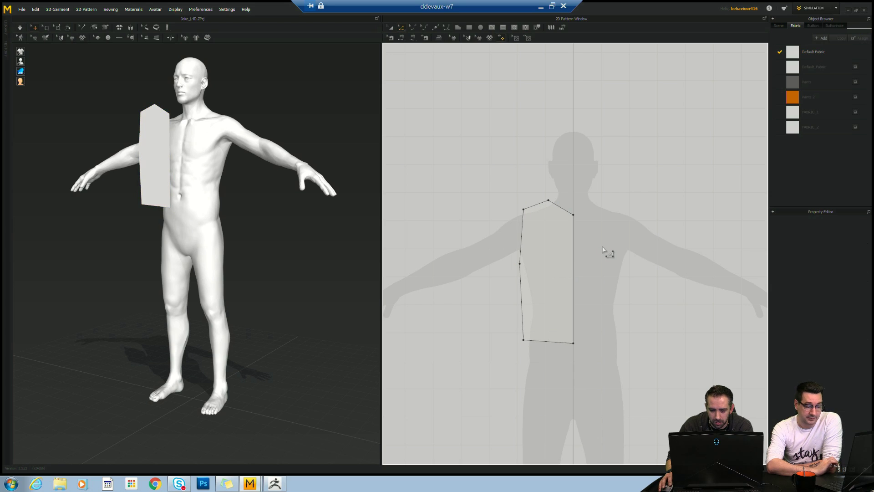
pyautogui.rightClick(573, 241)
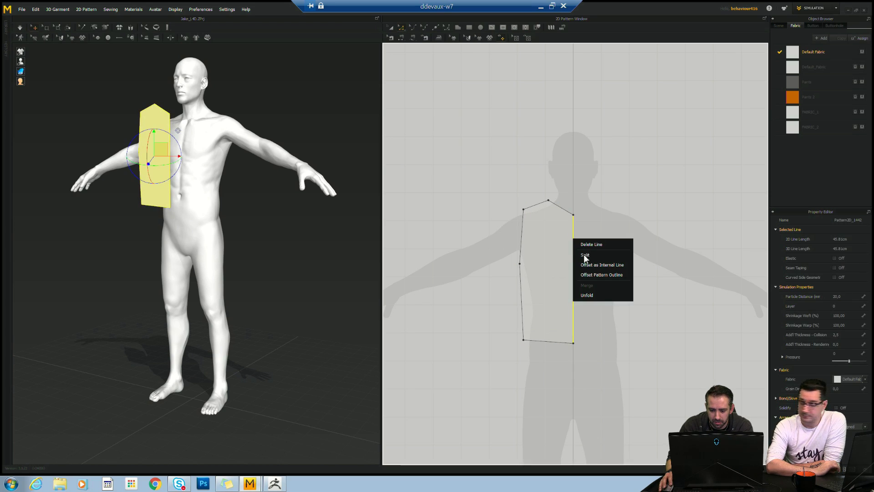
pyautogui.click(593, 295)
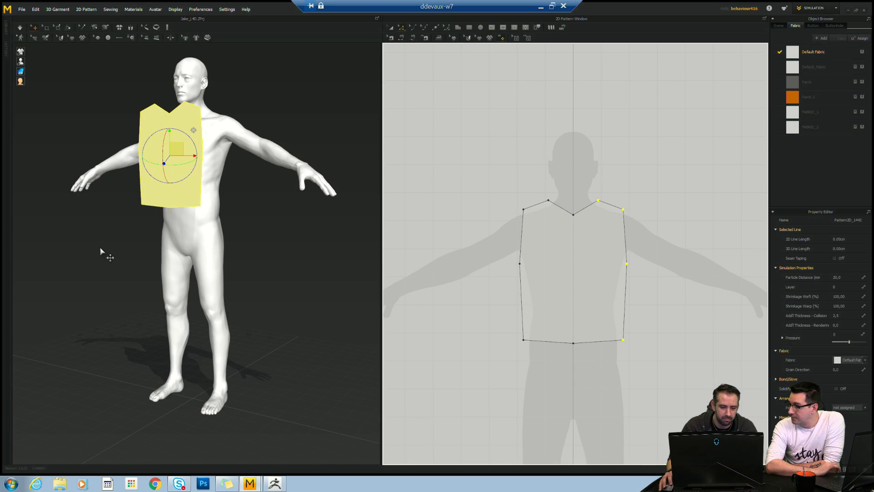
# - Copy the full bodice piece and paste the duplicate level with it, beside the original in the 2D pattern layout
pyautogui.moveTo(252, 237); pyautogui.dragTo(202, 225, button='right')
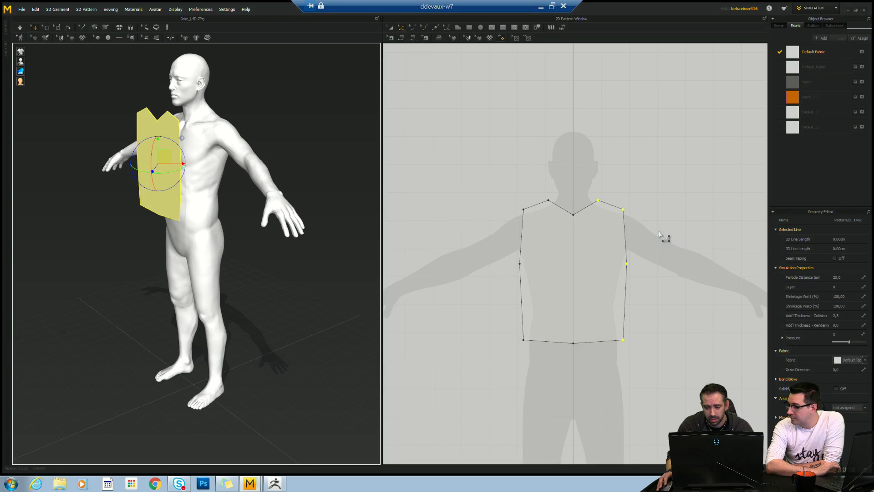
pyautogui.scroll(2, 663, 237)
pyautogui.scroll(-3, 662, 237)
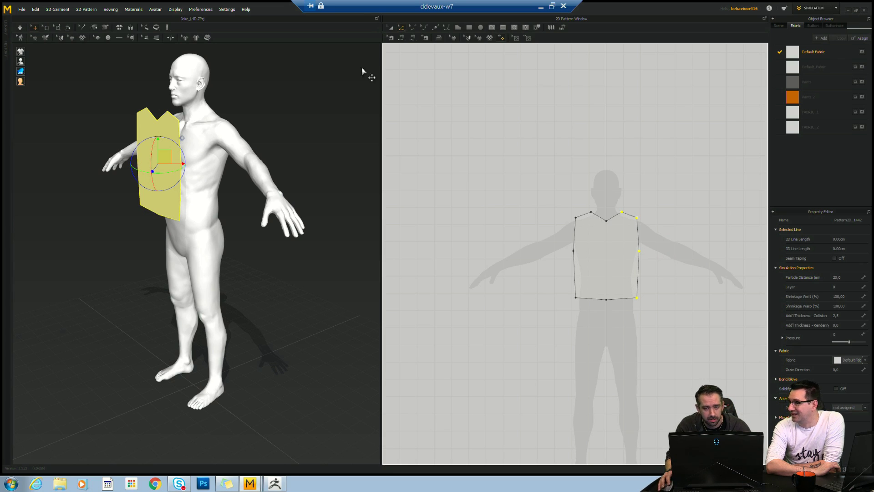
pyautogui.click(391, 27)
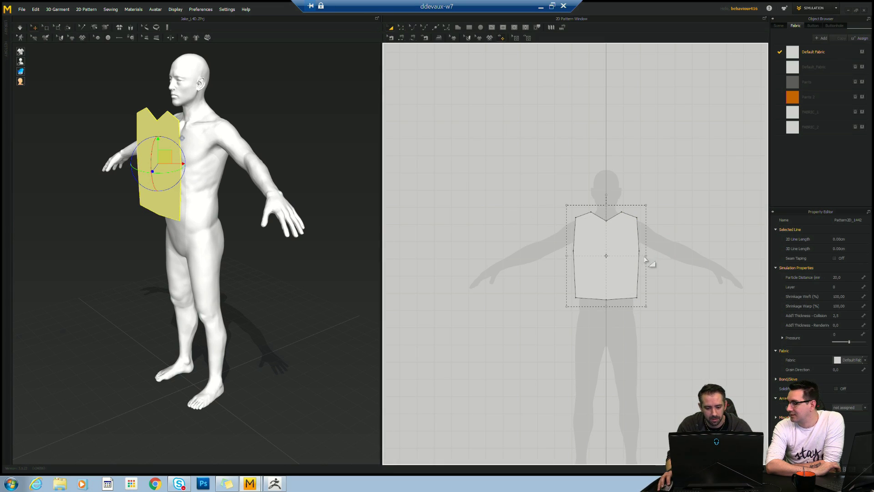
pyautogui.click(619, 239)
pyautogui.hotkey('ctrl', 'c')
pyautogui.hotkey('ctrl', 'v')
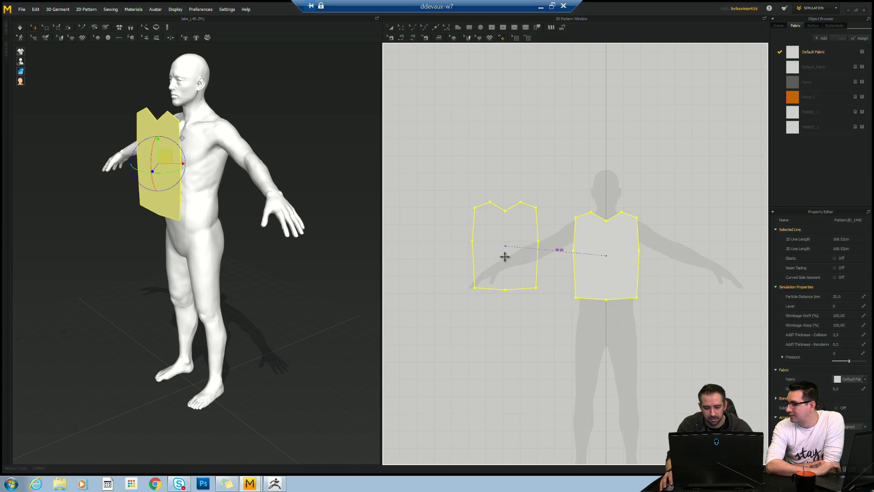
pyautogui.click(499, 244)
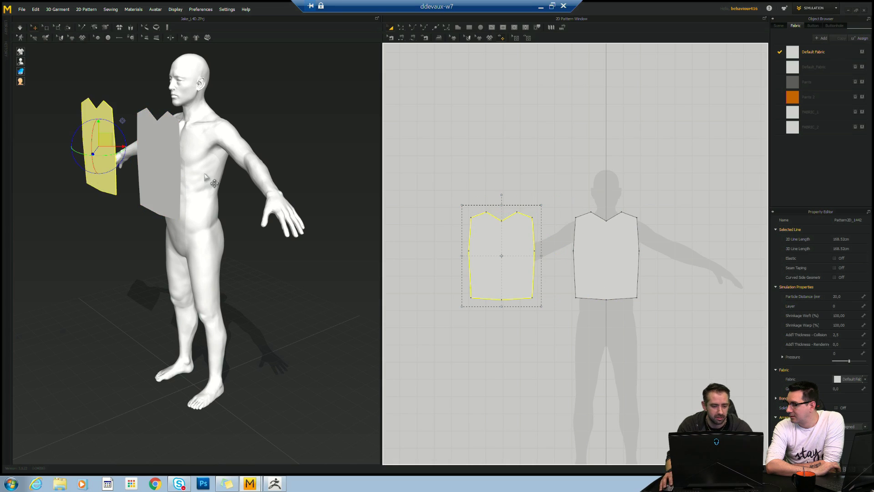
# - Move the duplicated bodice piece behind the avatar's back in 3D
pyautogui.moveTo(273, 177); pyautogui.dragTo(175, 200, button='right')
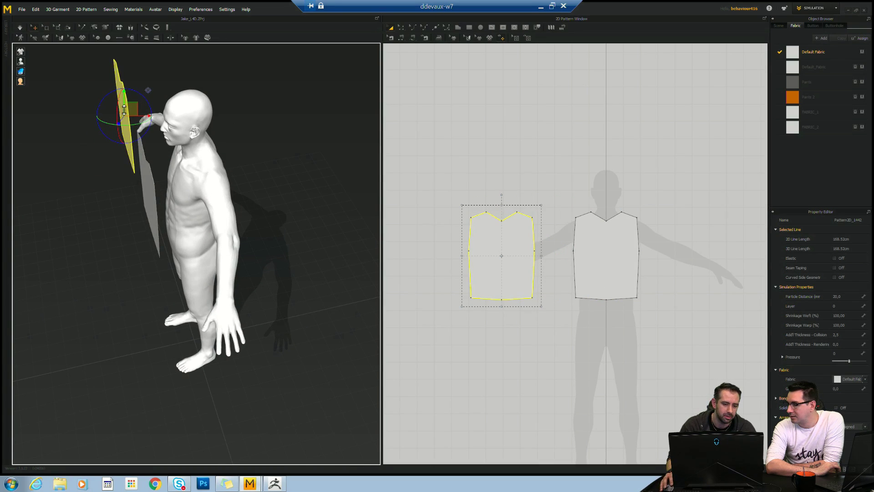
pyautogui.moveTo(153, 110); pyautogui.dragTo(275, 177)
pyautogui.moveTo(282, 230); pyautogui.dragTo(199, 192, button='right')
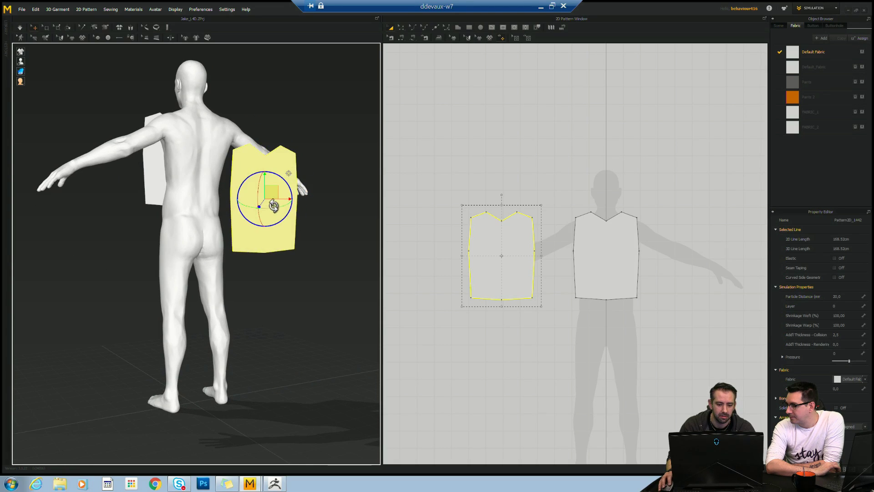
pyautogui.moveTo(265, 184); pyautogui.dragTo(228, 135)
pyautogui.moveTo(234, 213); pyautogui.dragTo(243, 224, button='right')
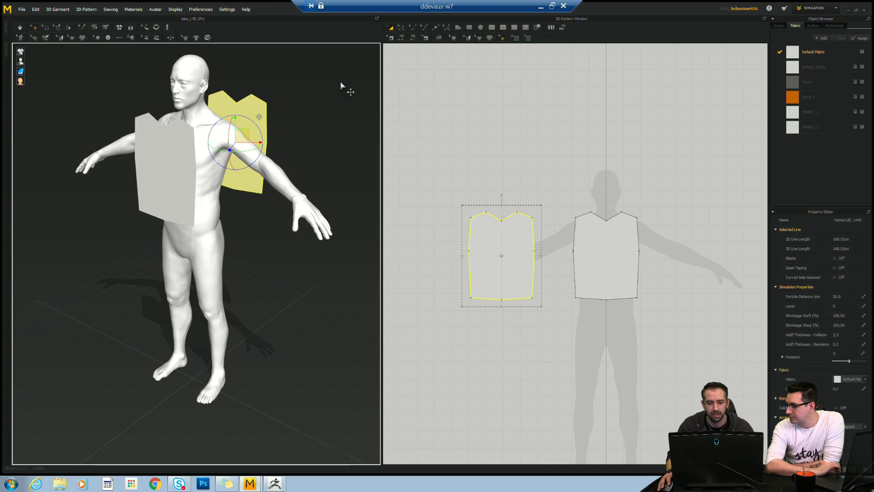
# - Try to sew the lower side edges of the front and back bodice pieces together
pyautogui.click(402, 39)
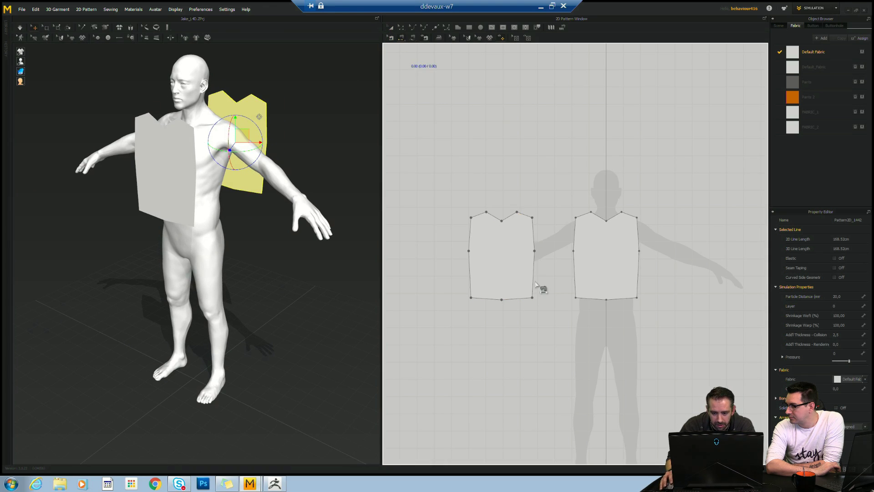
pyautogui.click(469, 250)
pyautogui.click(639, 272)
pyautogui.click(534, 272)
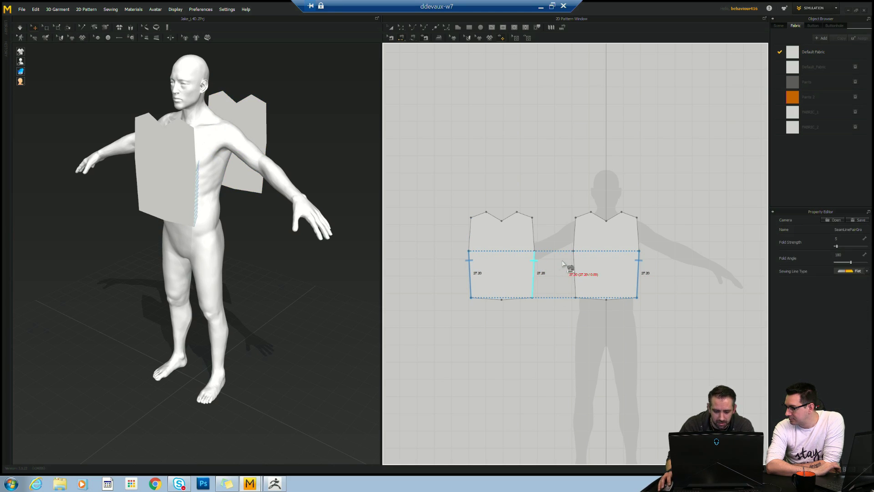
pyautogui.press('Escape')
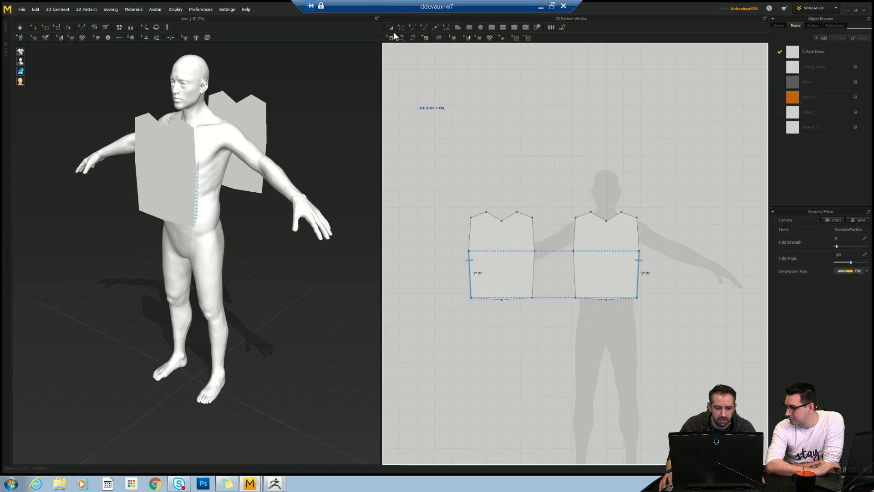
# - Flip the normal of the bodice piece behind the avatar
pyautogui.click(253, 131)
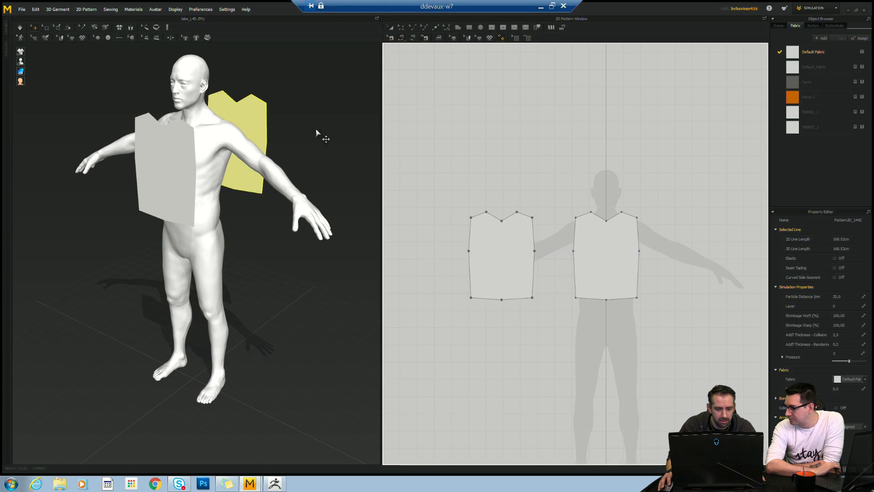
pyautogui.moveTo(296, 146); pyautogui.dragTo(259, 116, button='right')
pyautogui.rightClick(258, 116)
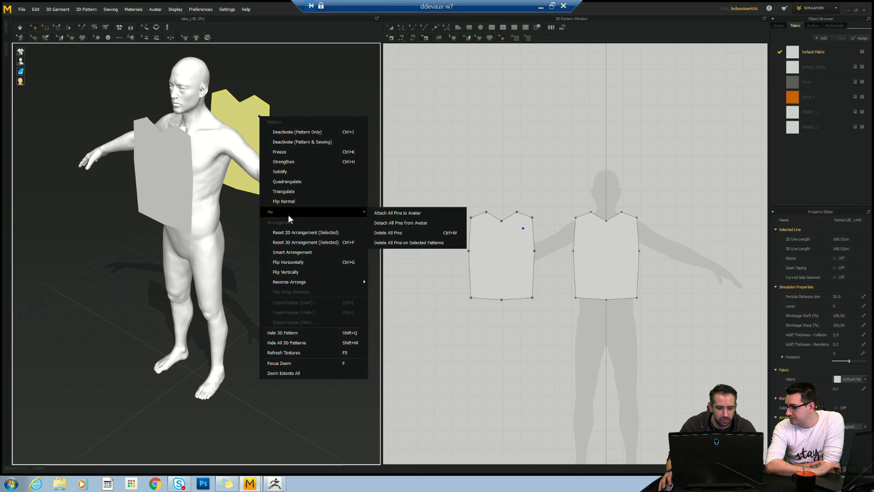
pyautogui.click(291, 201)
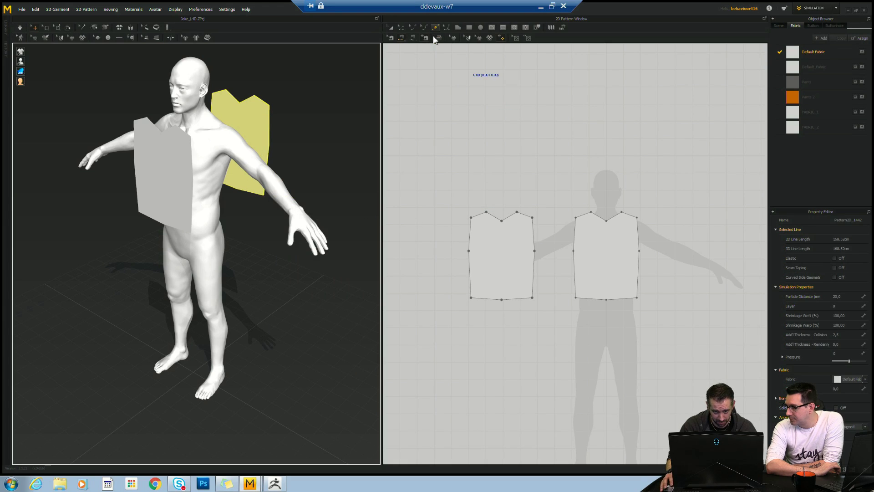
# - Sew both side seams by joining the matching lower side edges of the front and back bodice pieces
pyautogui.click(390, 37)
pyautogui.click(471, 262)
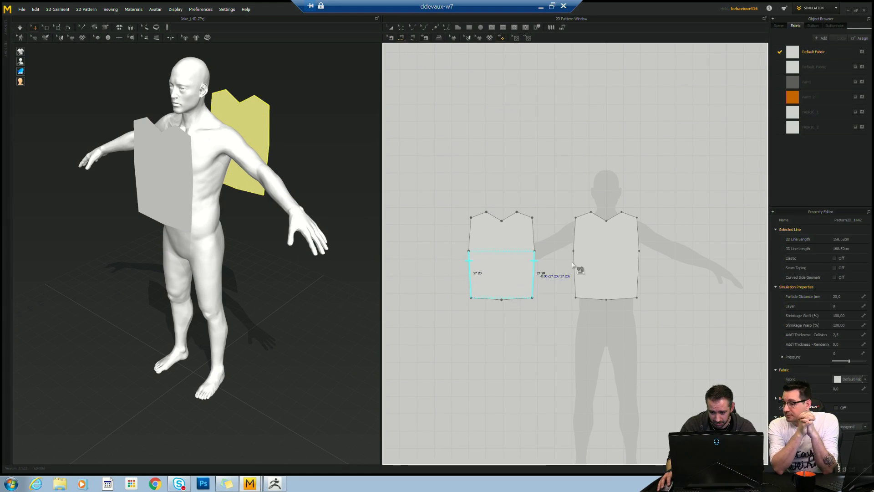
pyautogui.click(638, 269)
pyautogui.click(534, 268)
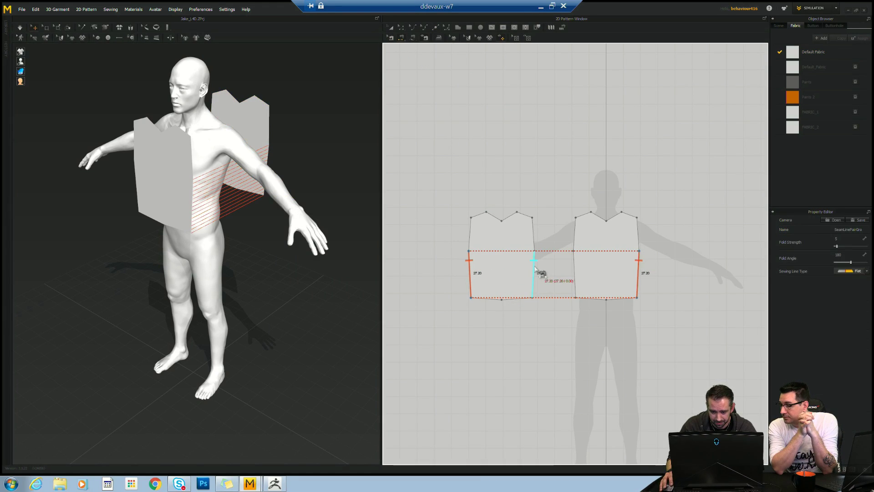
pyautogui.click(575, 269)
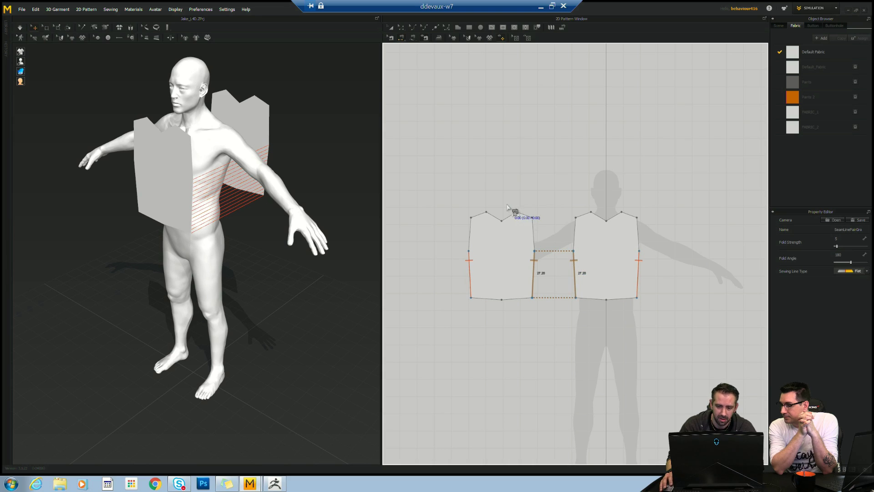
# - Sew both shoulder seams by joining the matching shoulder edges of the front and back bodice pieces
pyautogui.click(484, 213)
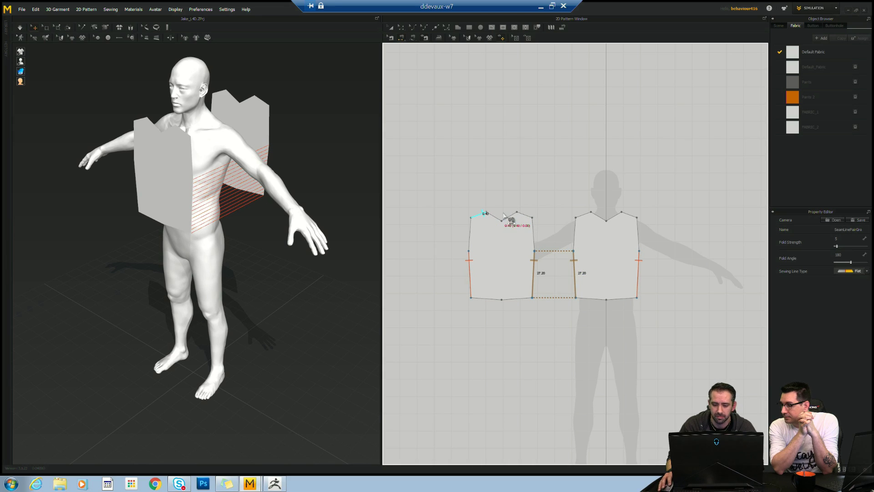
pyautogui.click(636, 215)
pyautogui.click(591, 214)
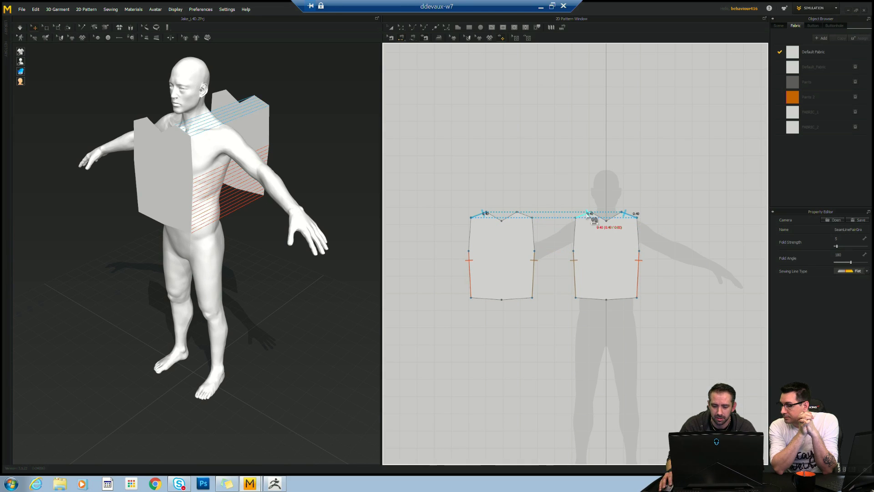
pyautogui.click(525, 215)
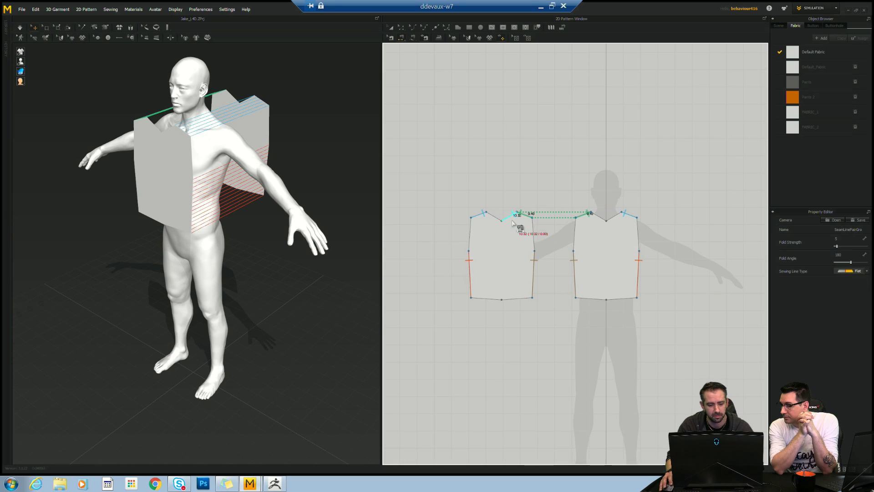
# - Run the simulation to drape the sewn bodice onto the avatar
pyautogui.moveTo(221, 168); pyautogui.dragTo(237, 166, button='right')
pyautogui.press('space')
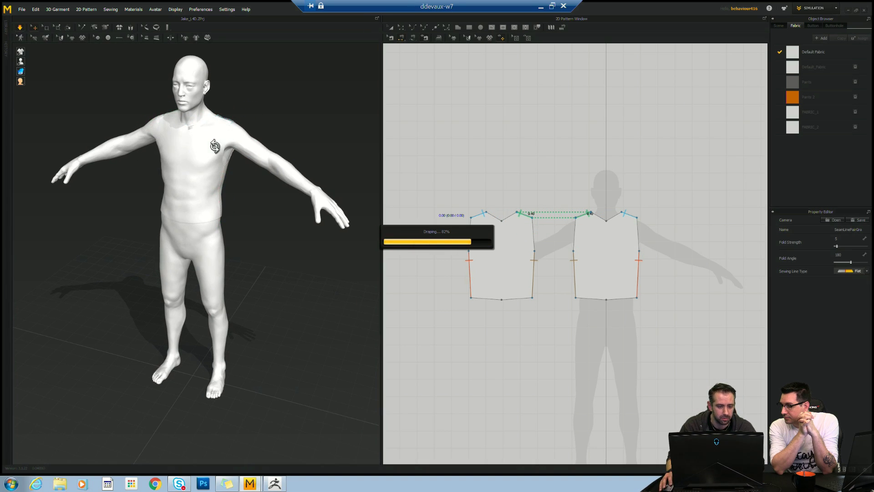
pyautogui.moveTo(214, 159); pyautogui.dragTo(243, 150, button='right')
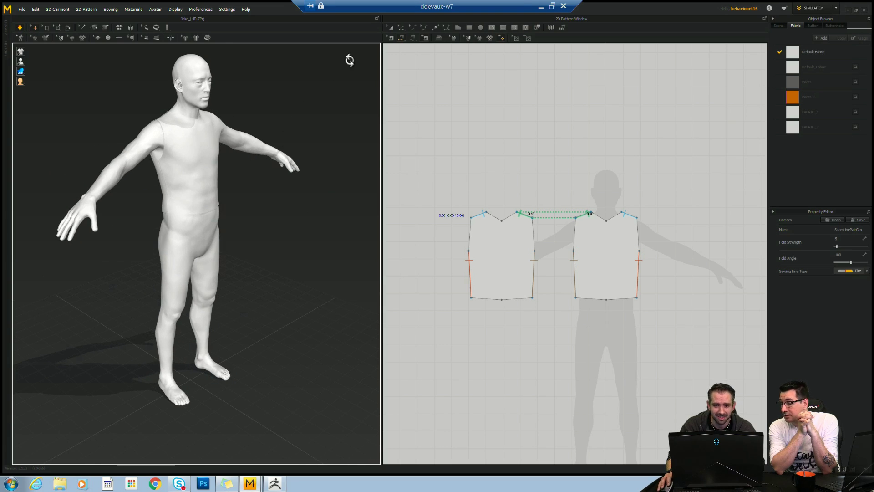
# - Set both the warp and weft shrinkage of the front and back bodice pieces to 120%
pyautogui.click(390, 28)
pyautogui.moveTo(408, 182); pyautogui.dragTo(734, 349)
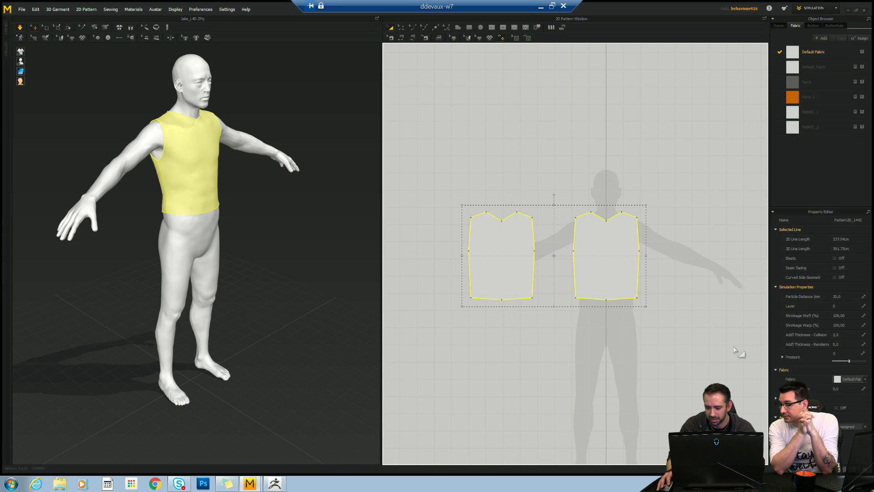
pyautogui.click(841, 325)
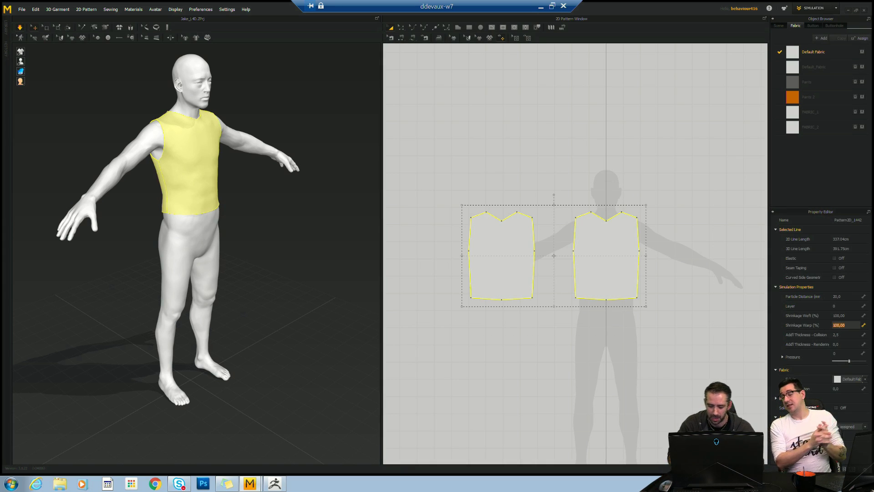
pyautogui.press('Return')
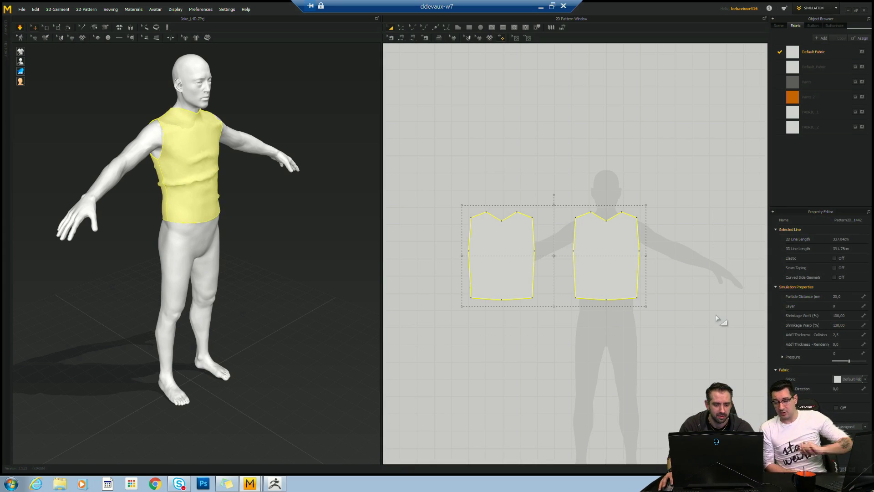
pyautogui.click(854, 316)
pyautogui.write('120')
pyautogui.press('Return')
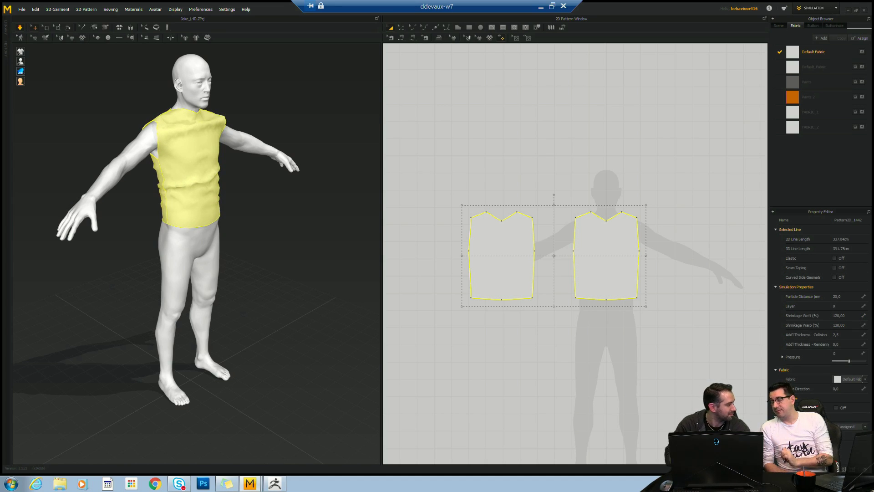
# - Pull the front of the top downward on the avatar while simulating to smooth out the bunched cloth
pyautogui.moveTo(205, 202); pyautogui.dragTo(219, 253)
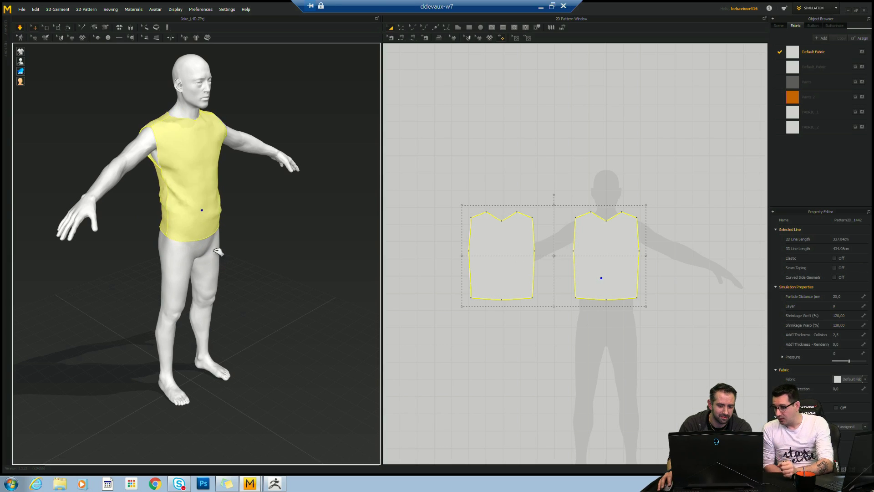
pyautogui.moveTo(228, 231); pyautogui.dragTo(256, 204, button='right')
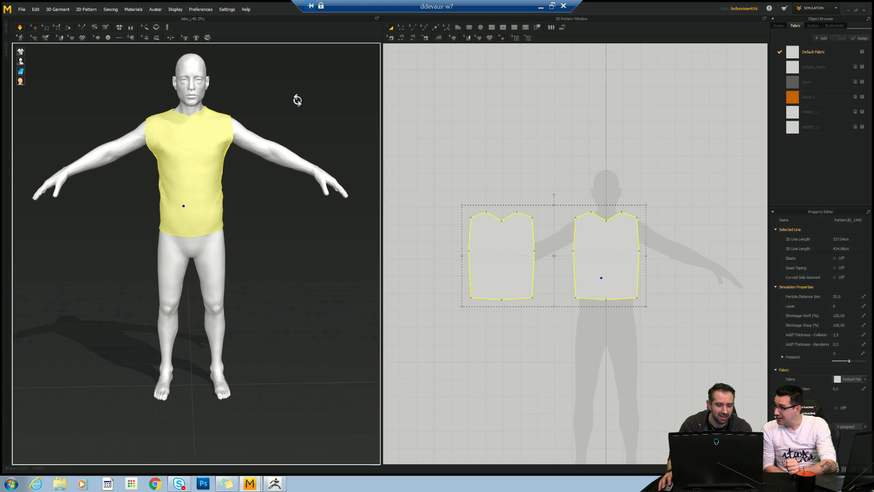
pyautogui.moveTo(298, 98); pyautogui.dragTo(272, 89, button='right')
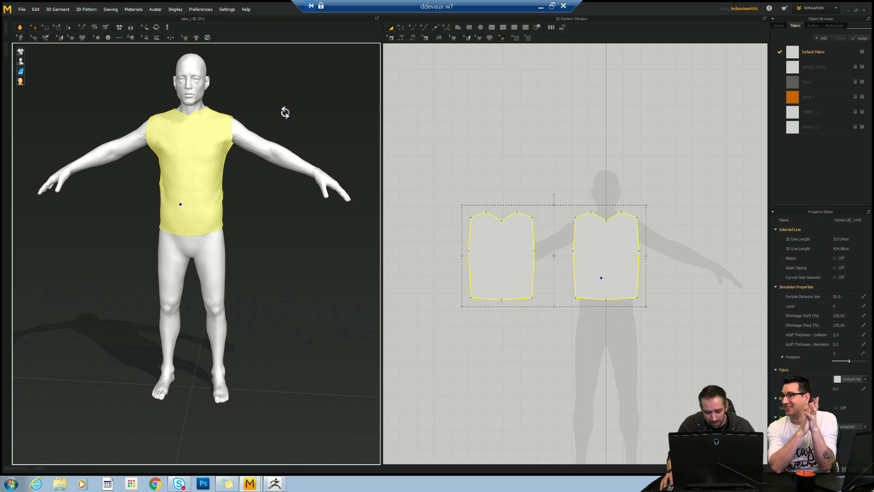
pyautogui.moveTo(256, 483)
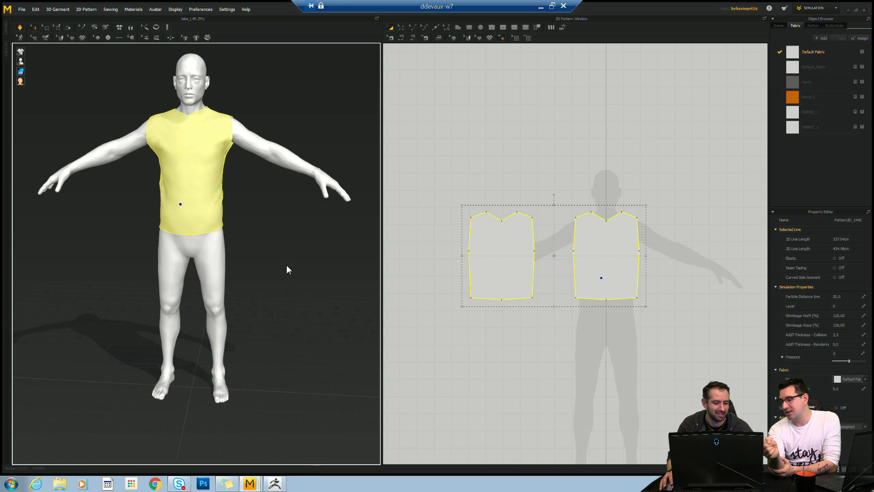
# - Curve the four armhole edges of the front and back bodice pieces inward and re-simulate the top
pyautogui.click(413, 28)
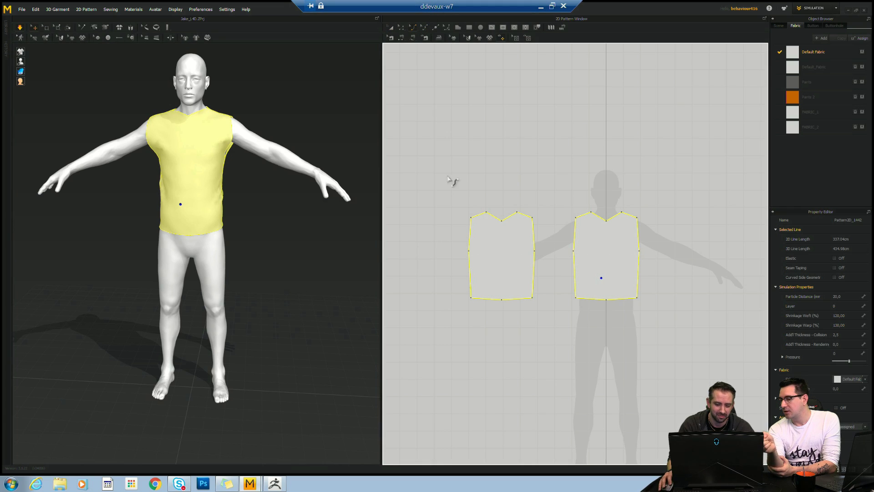
pyautogui.click(470, 245)
pyautogui.moveTo(479, 249); pyautogui.dragTo(582, 246)
pyautogui.click(534, 246)
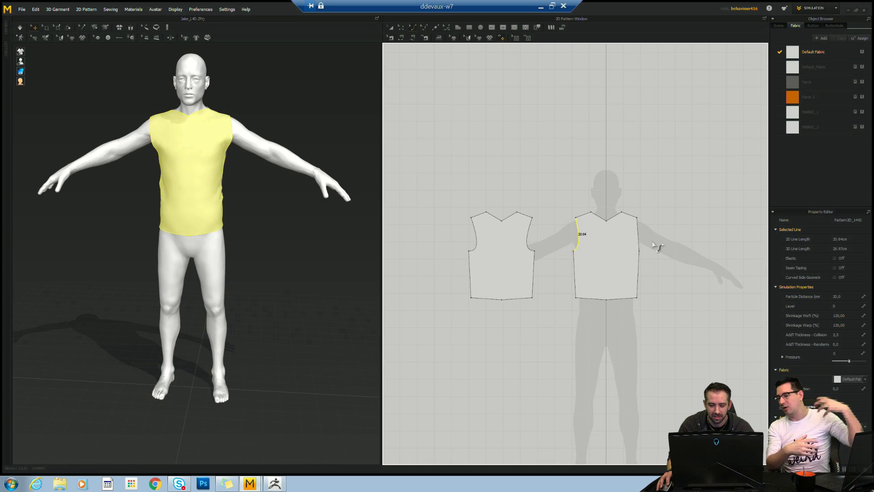
pyautogui.moveTo(640, 246); pyautogui.dragTo(635, 244)
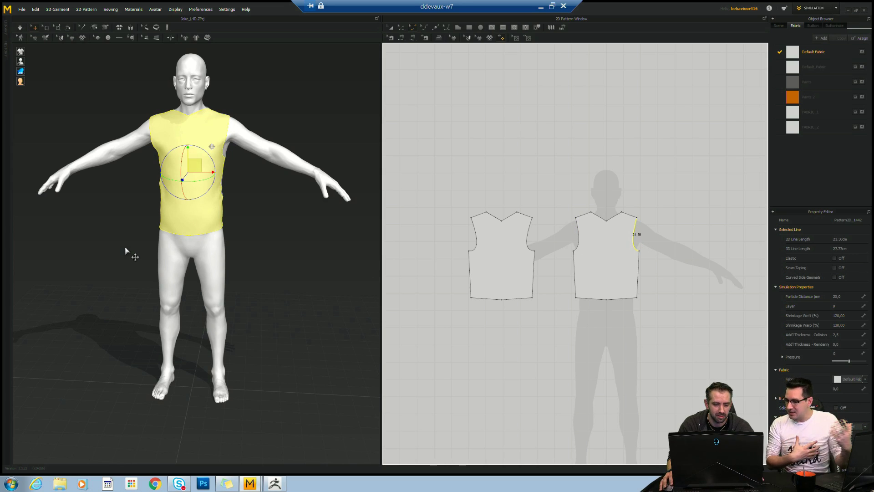
pyautogui.moveTo(254, 243); pyautogui.dragTo(230, 241, button='right')
pyautogui.press('space')
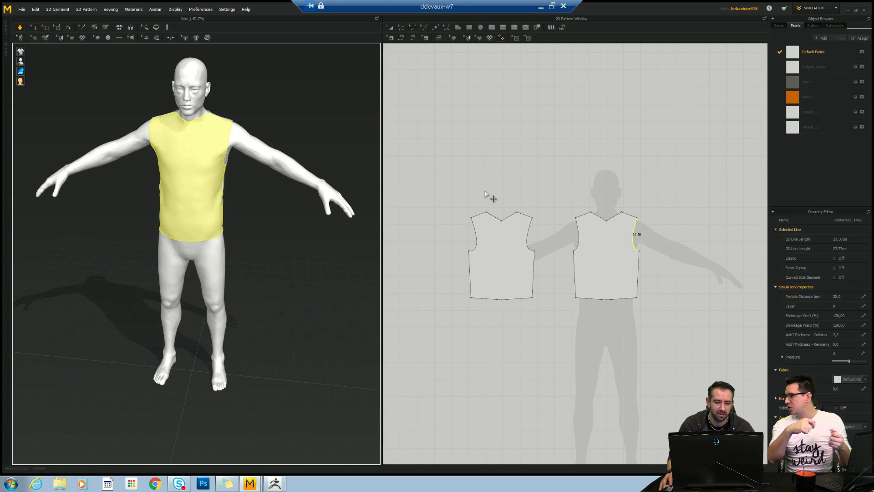
# - Lower the centre neckline point of the back bodice piece slightly
pyautogui.click(400, 27)
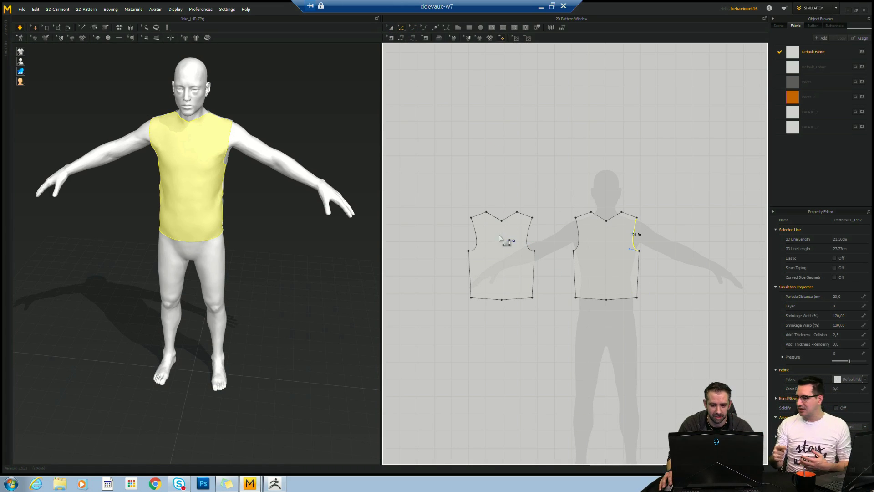
pyautogui.click(501, 221)
pyautogui.click(501, 221)
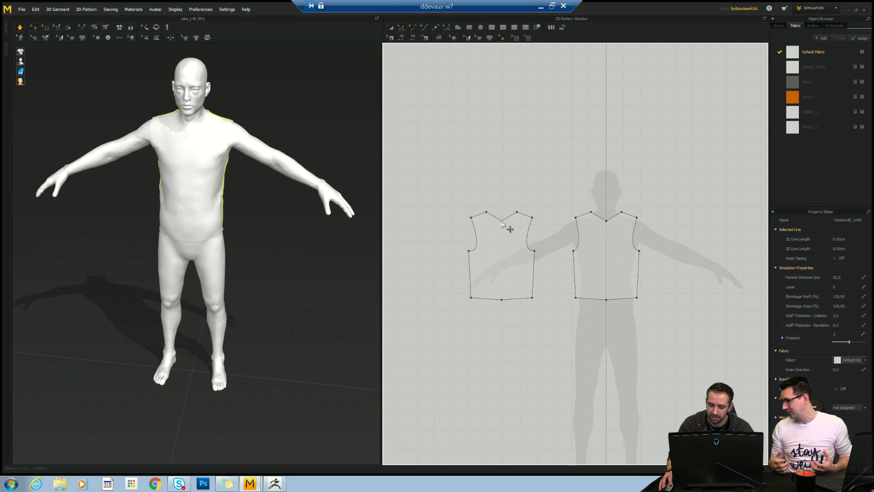
pyautogui.click(501, 223)
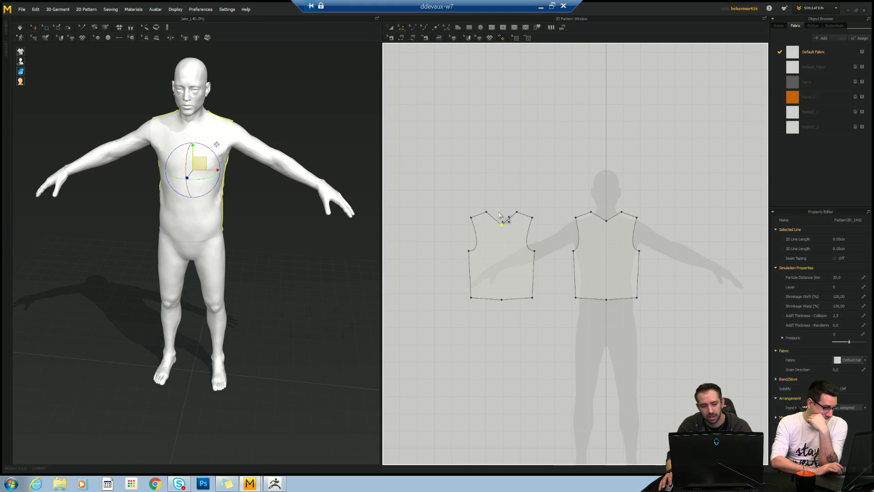
# - Examine the draped top from several angles and up close, with both bodice pieces selected
pyautogui.moveTo(300, 274); pyautogui.dragTo(350, 251, button='right')
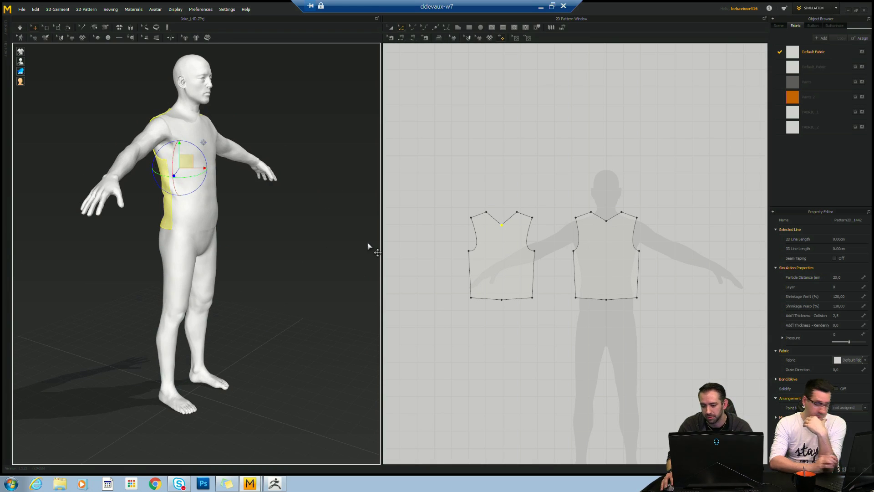
pyautogui.moveTo(314, 243); pyautogui.dragTo(310, 244, button='right')
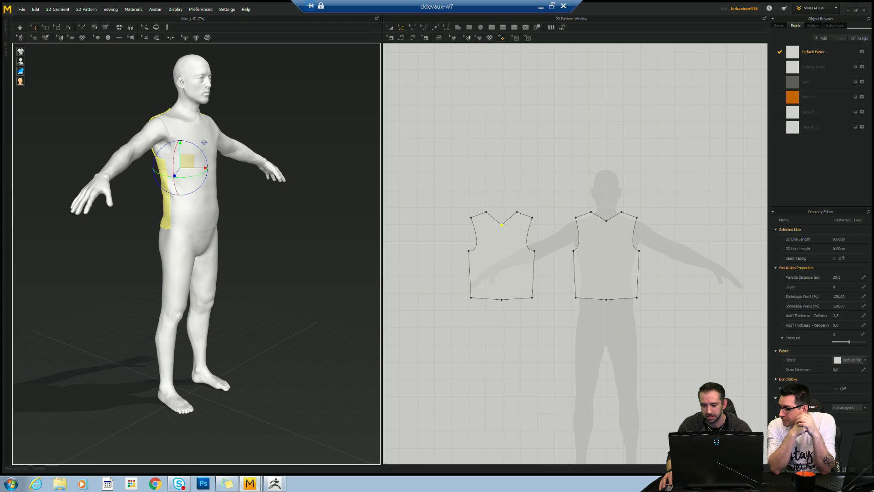
pyautogui.moveTo(328, 307); pyautogui.dragTo(278, 296, button='right')
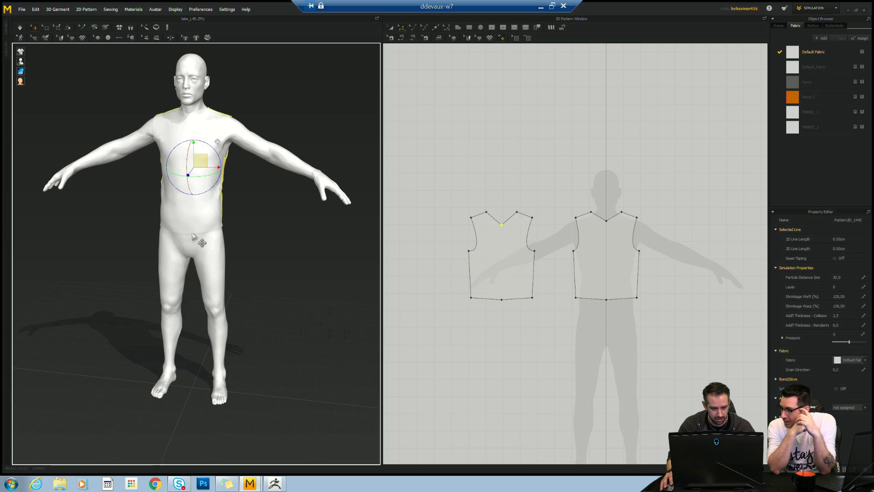
pyautogui.moveTo(259, 238); pyautogui.dragTo(353, 234, button='right')
pyautogui.moveTo(450, 196); pyautogui.dragTo(710, 355)
pyautogui.moveTo(283, 282); pyautogui.dragTo(299, 282, button='right')
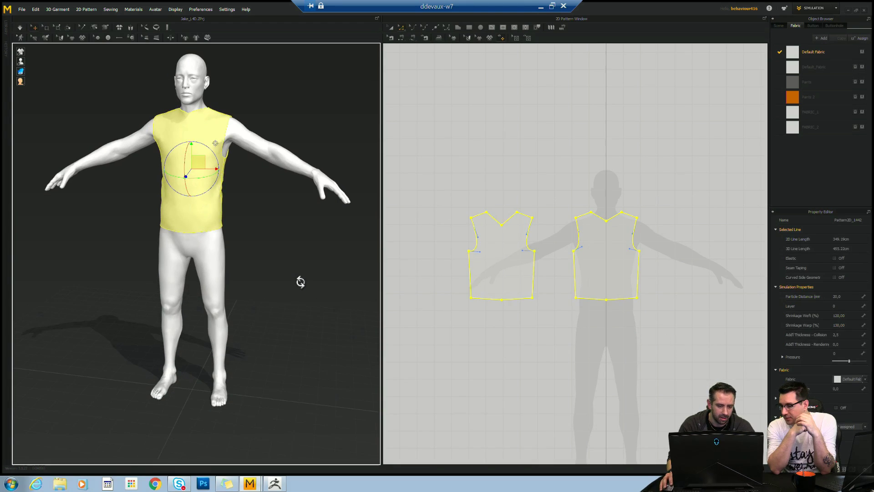
pyautogui.scroll(-2, 299, 273)
pyautogui.scroll(6, 299, 273)
pyautogui.moveTo(319, 254); pyautogui.dragTo(313, 242, button='right')
pyautogui.scroll(-1, 312, 241)
pyautogui.moveTo(312, 240); pyautogui.dragTo(316, 304, button='middle')
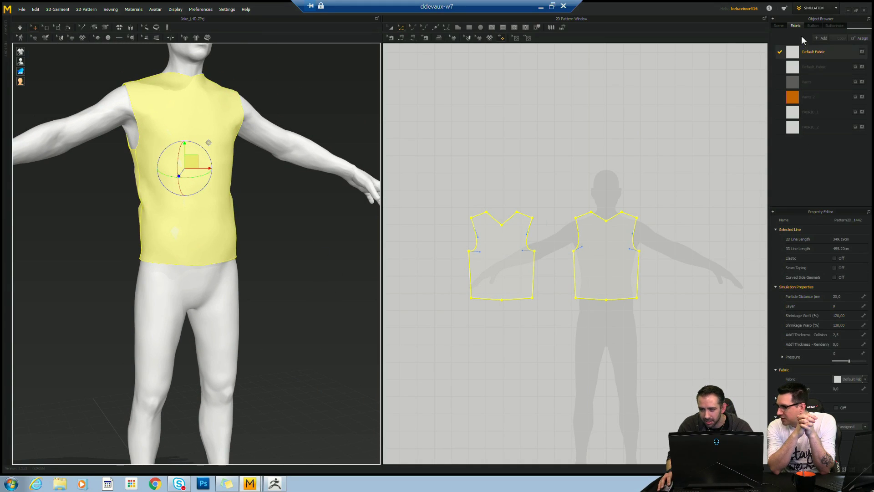
# - Show the Default Fabric's properties and look at its physical property presets
pyautogui.click(813, 54)
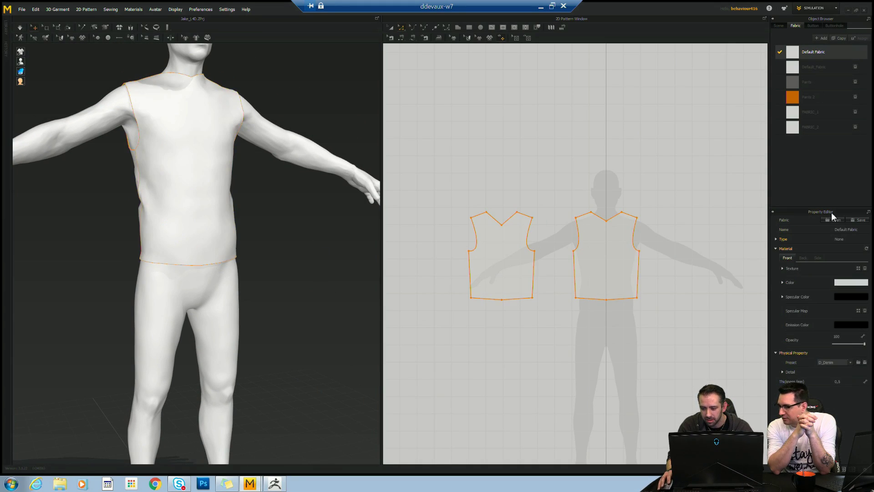
pyautogui.click(849, 361)
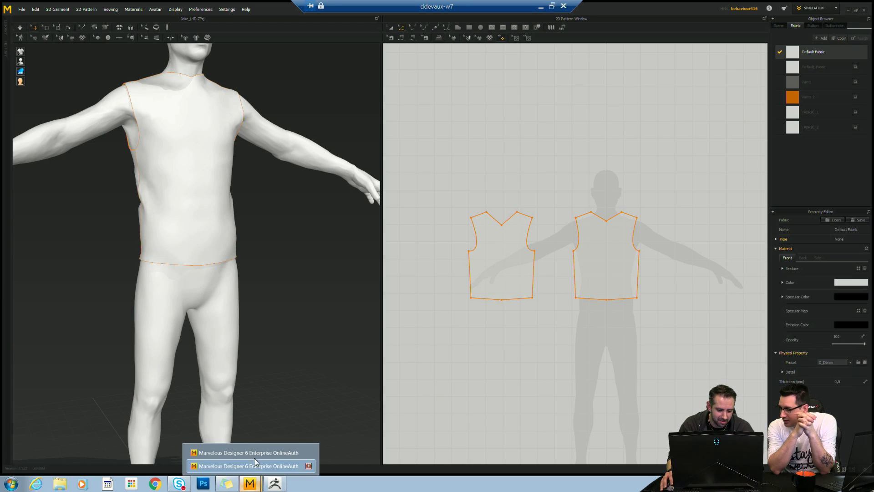
# - Switch to the other Marvelous Designer window with the Claudette outfit project and maximize it
pyautogui.click(267, 452)
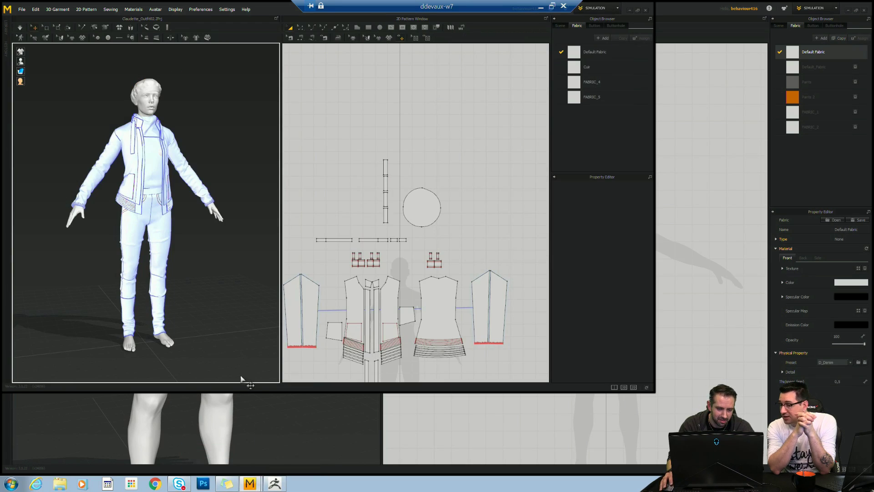
pyautogui.click(637, 11)
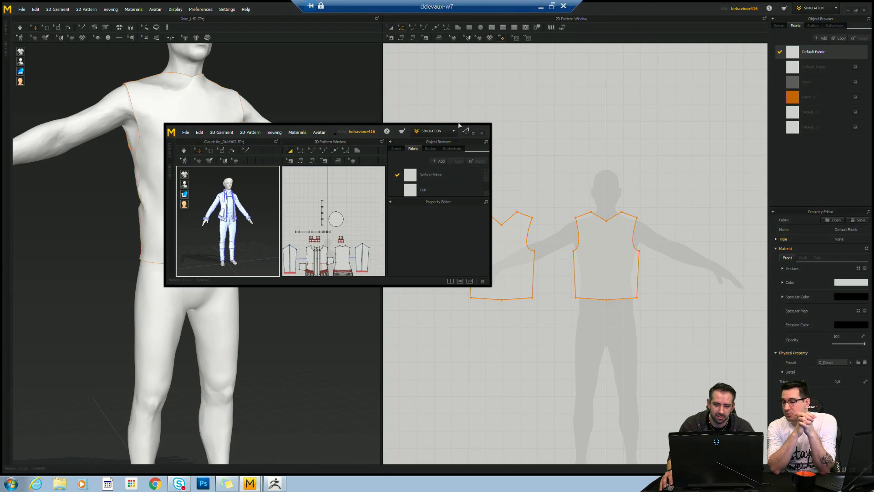
pyautogui.click(474, 133)
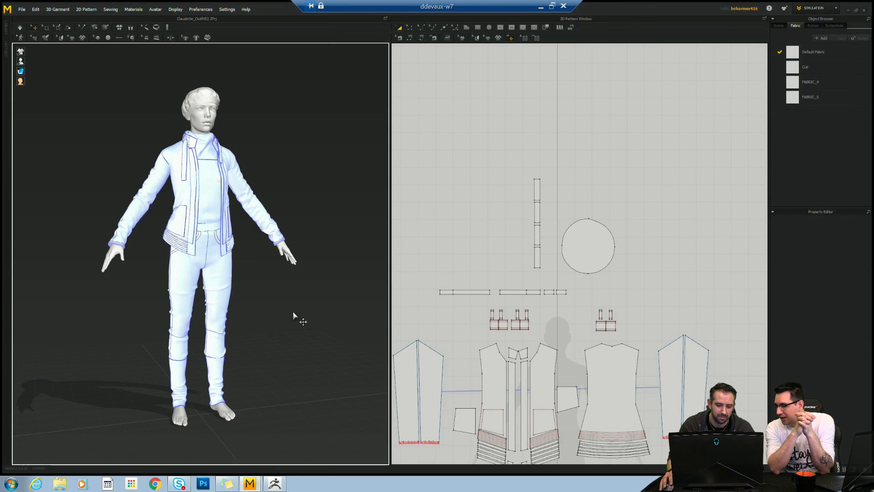
pyautogui.moveTo(295, 312); pyautogui.dragTo(321, 303, button='right')
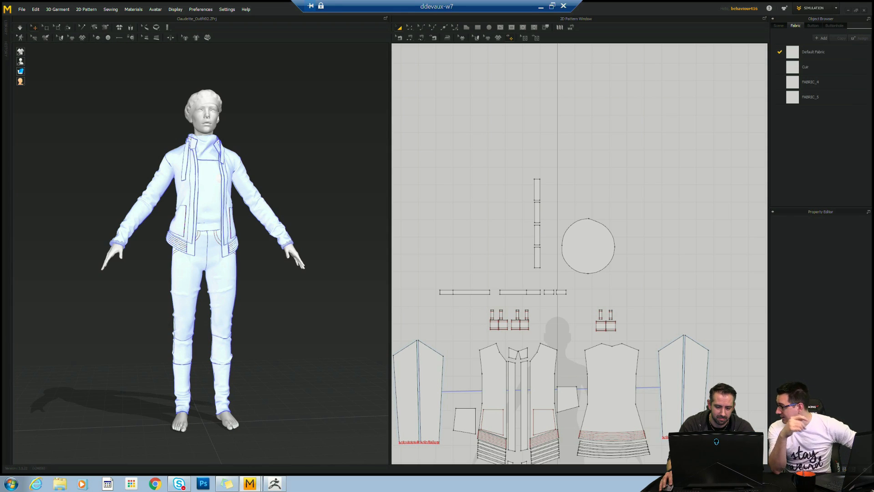
# - Widen the 2D pattern area and examine the layout of the jacket, shirt and trouser pattern pieces
pyautogui.moveTo(390, 296); pyautogui.dragTo(328, 291)
pyautogui.scroll(5, 400, 264)
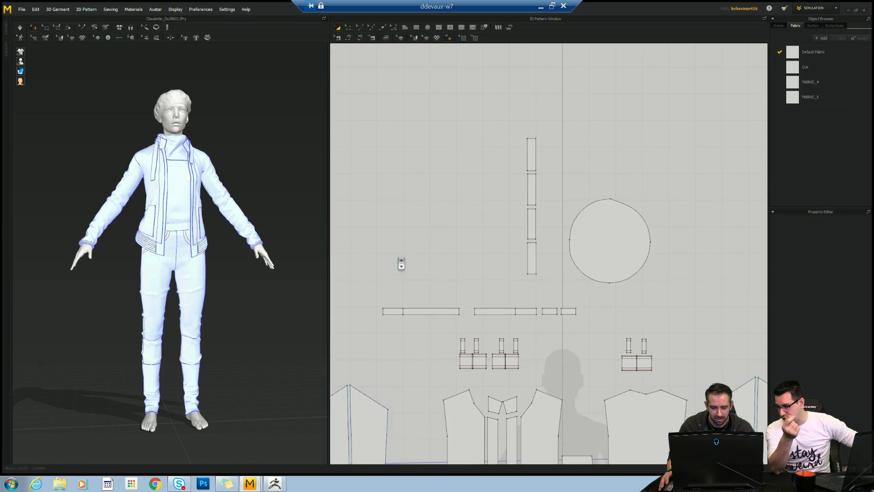
pyautogui.scroll(-6, 441, 269)
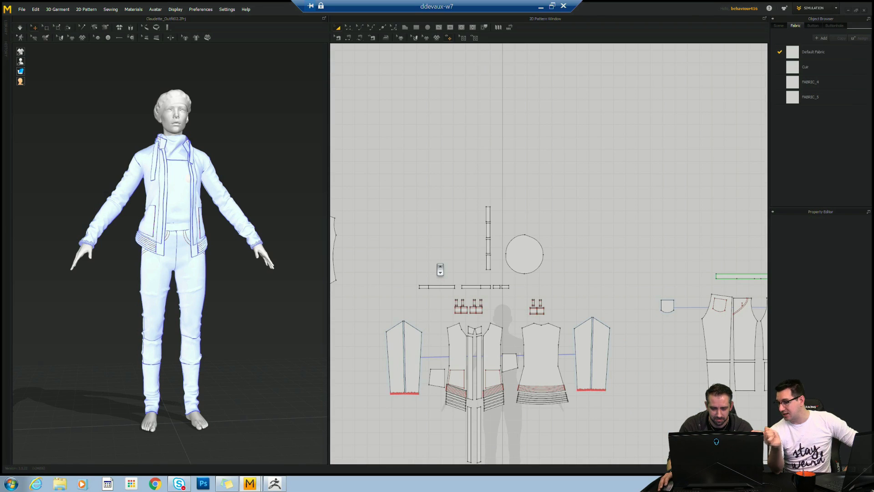
pyautogui.scroll(-3, 440, 269)
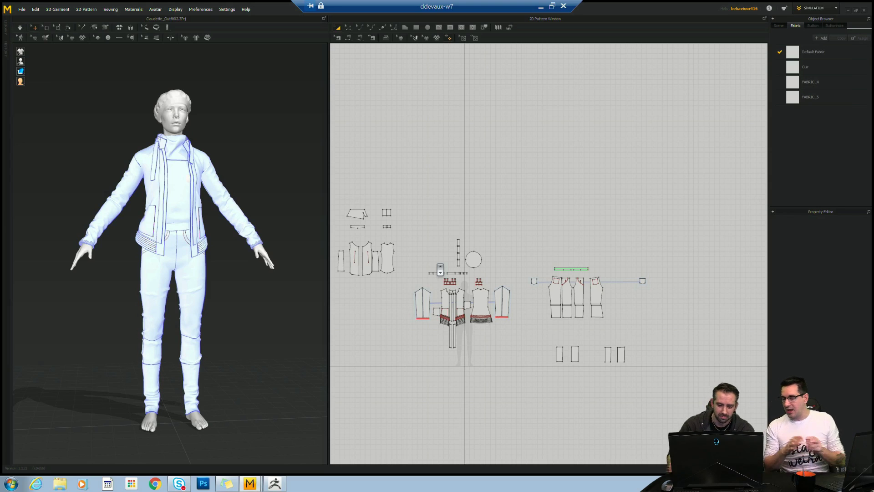
pyautogui.scroll(2, 441, 270)
pyautogui.scroll(-3, 458, 177)
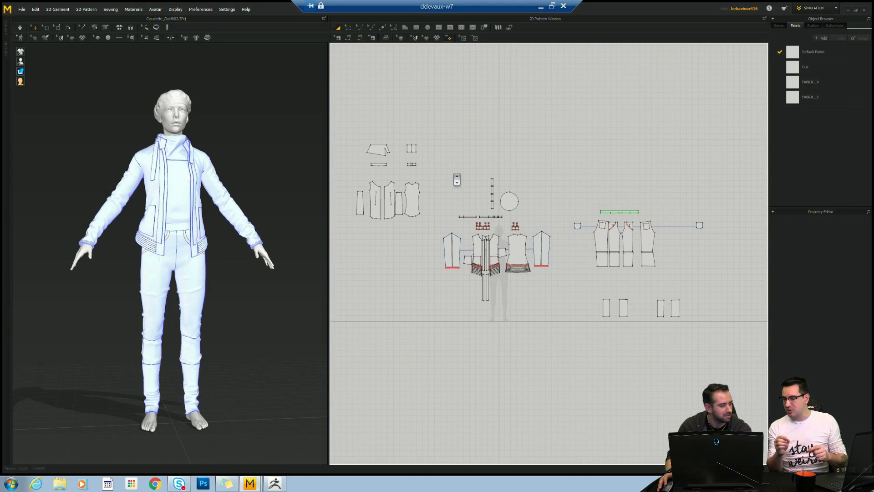
pyautogui.scroll(3, 457, 179)
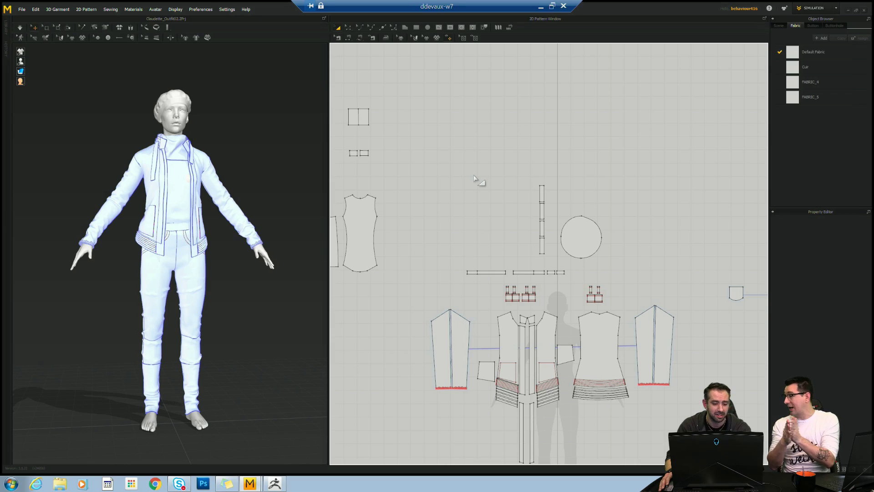
pyautogui.moveTo(483, 210); pyautogui.dragTo(477, 190, button='middle')
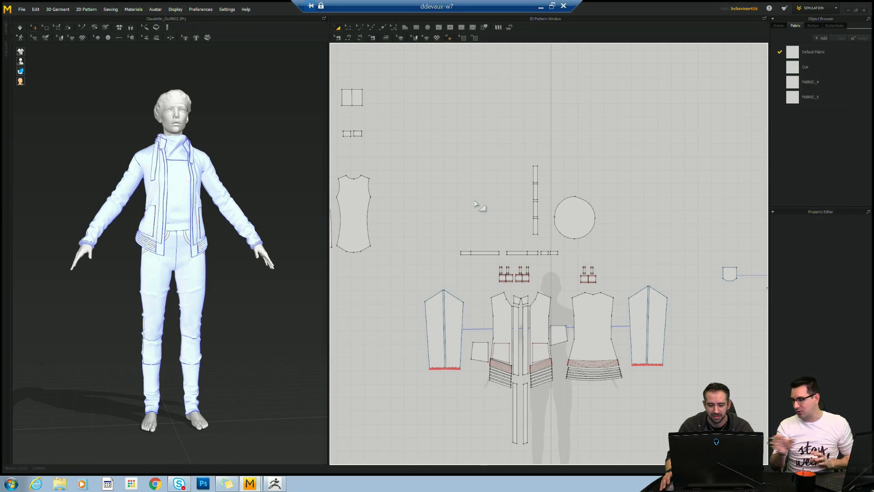
pyautogui.scroll(3, 478, 205)
pyautogui.scroll(-3, 484, 218)
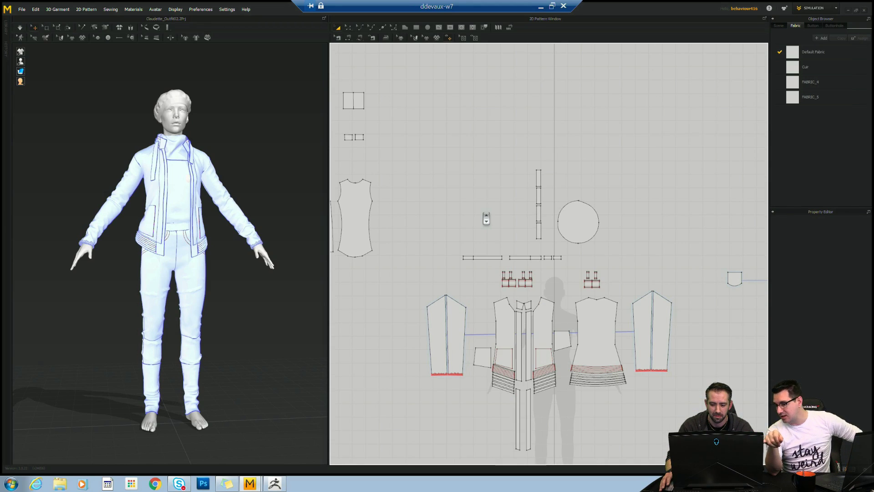
pyautogui.scroll(-2, 486, 219)
pyautogui.scroll(-1, 486, 219)
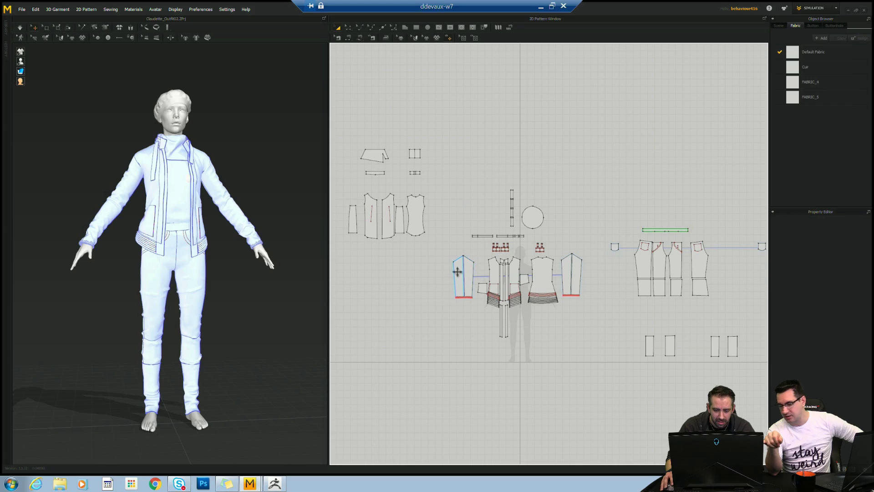
# - Select the jacket's pattern pieces to locate them on the avatar, and examine the outfit from front and back
pyautogui.moveTo(434, 236); pyautogui.dragTo(609, 355)
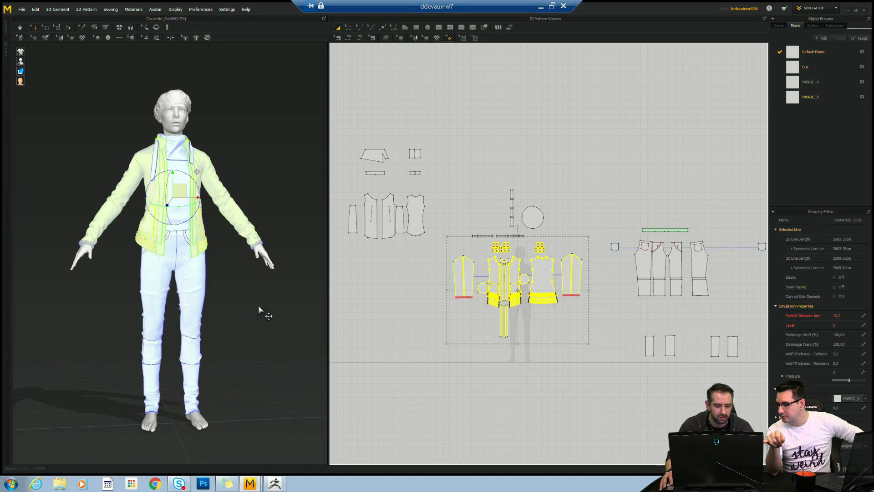
pyautogui.moveTo(259, 311); pyautogui.dragTo(258, 312, button='right')
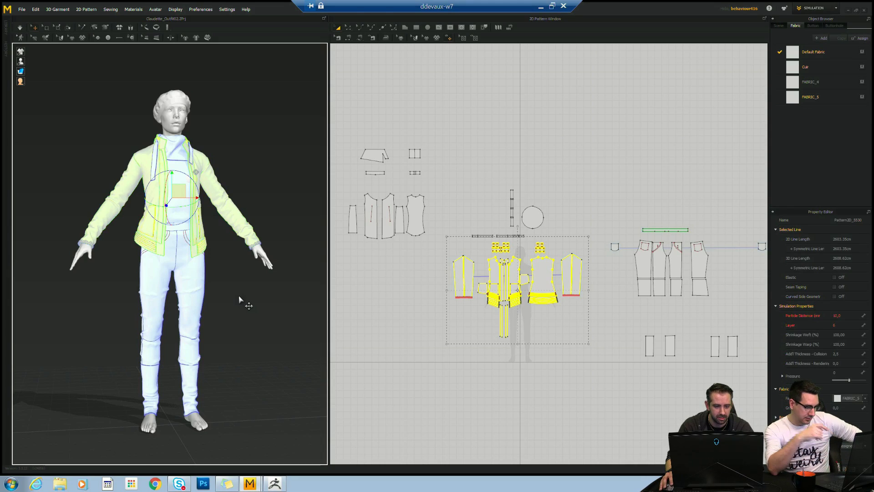
pyautogui.moveTo(244, 298); pyautogui.dragTo(242, 287, button='right')
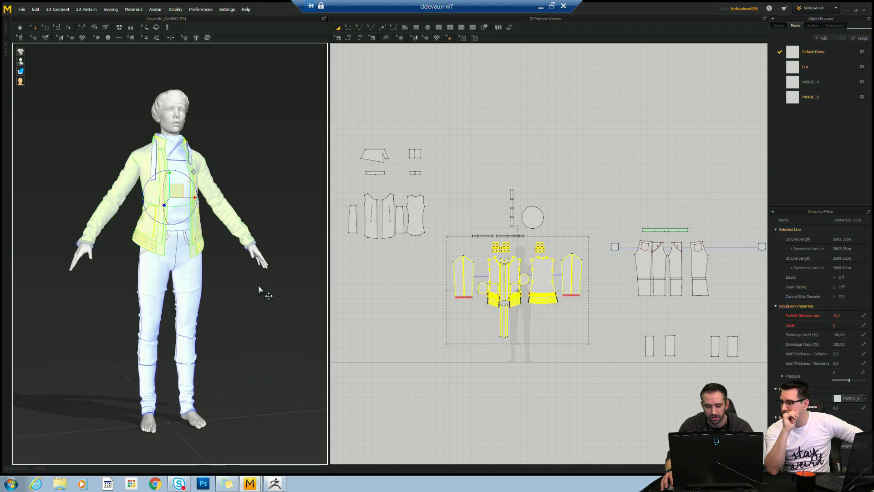
pyautogui.moveTo(244, 293); pyautogui.dragTo(337, 275, button='right')
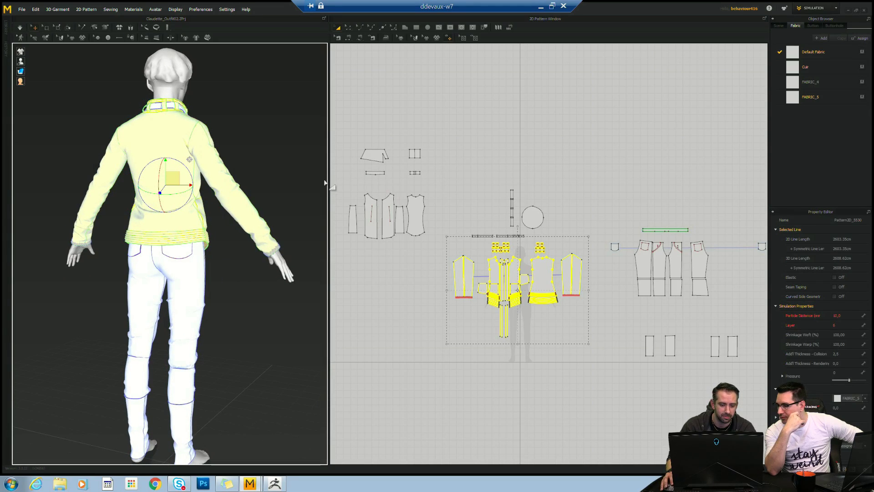
pyautogui.click(268, 150)
pyautogui.moveTo(272, 153); pyautogui.dragTo(431, 144, button='right')
pyautogui.scroll(3, 287, 181)
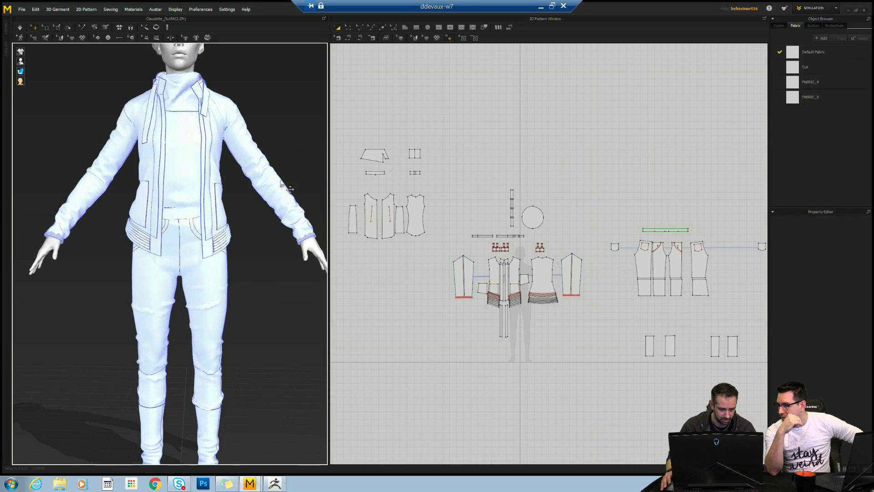
# - Examine the simulated jacket's pocket, layered hem bands and sleeve folds up close on the avatar
pyautogui.rightClick(248, 227)
pyautogui.moveTo(279, 144); pyautogui.dragTo(291, 141, button='right')
pyautogui.scroll(5, 291, 144)
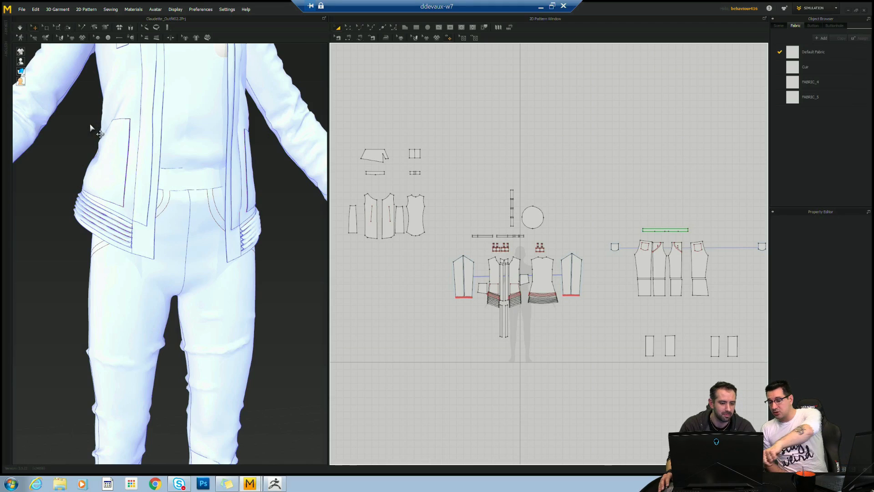
pyautogui.click(84, 175)
pyautogui.moveTo(88, 148); pyautogui.dragTo(252, 268, button='middle')
pyautogui.scroll(-3, 240, 268)
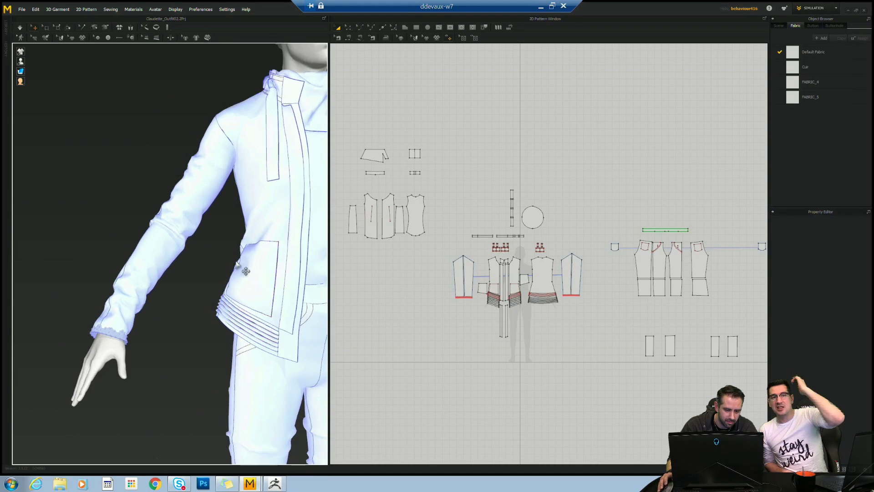
pyautogui.scroll(4, 178, 233)
pyautogui.moveTo(179, 233)
pyautogui.mouseDown(button='right')
pyautogui.moveTo(217, 242)
pyautogui.moveTo(183, 233)
pyautogui.mouseUp(button='right')
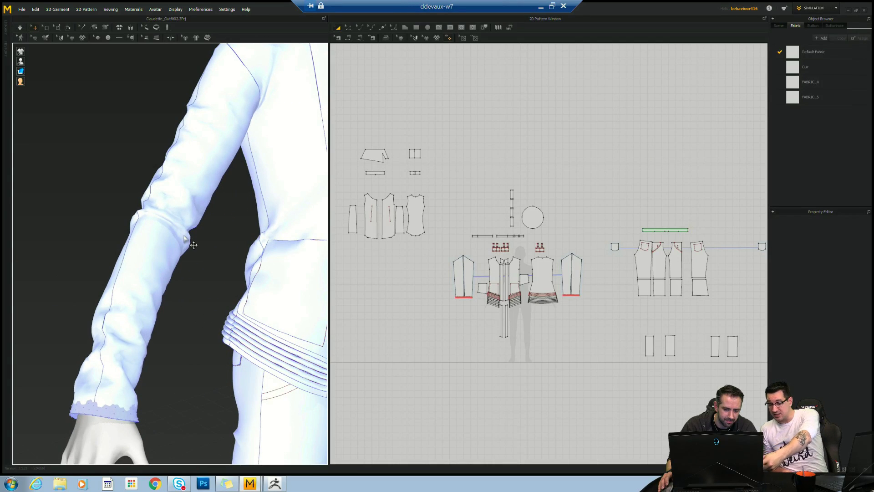
pyautogui.moveTo(139, 272); pyautogui.dragTo(174, 259, button='right')
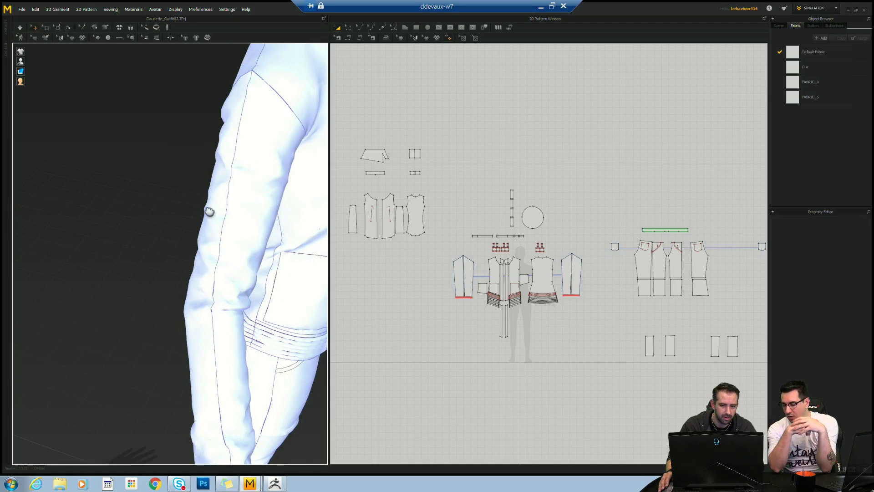
pyautogui.moveTo(209, 212); pyautogui.dragTo(145, 276, button='middle')
pyautogui.moveTo(195, 236); pyautogui.dragTo(133, 332, button='middle')
# - Examine the jacket's collar, straps and open front, and the overall outfit from front and three-quarter views
pyautogui.moveTo(167, 224); pyautogui.dragTo(244, 211, button='right')
pyautogui.moveTo(244, 210); pyautogui.dragTo(222, 207, button='middle')
pyautogui.moveTo(222, 207); pyautogui.dragTo(106, 215, button='right')
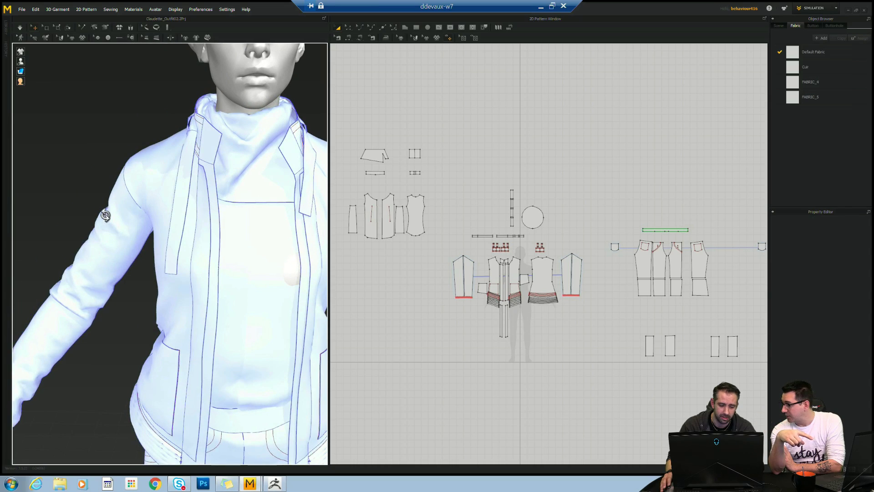
pyautogui.scroll(-3, 116, 215)
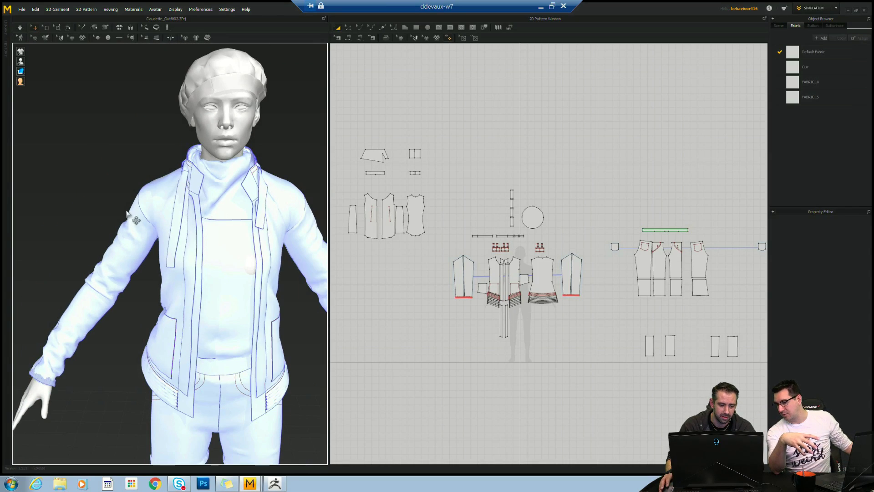
pyautogui.scroll(-3, 127, 214)
pyautogui.moveTo(128, 214); pyautogui.dragTo(218, 203, button='right')
pyautogui.scroll(2, 235, 235)
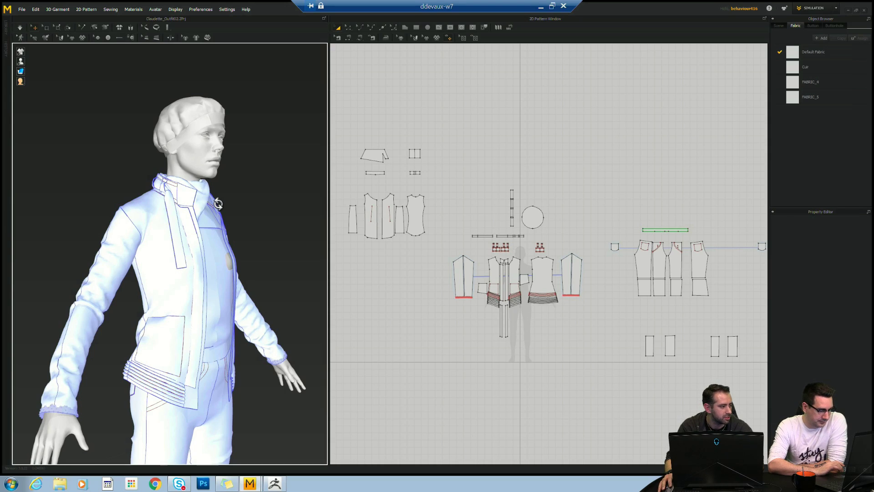
pyautogui.moveTo(218, 204); pyautogui.dragTo(221, 197, button='right')
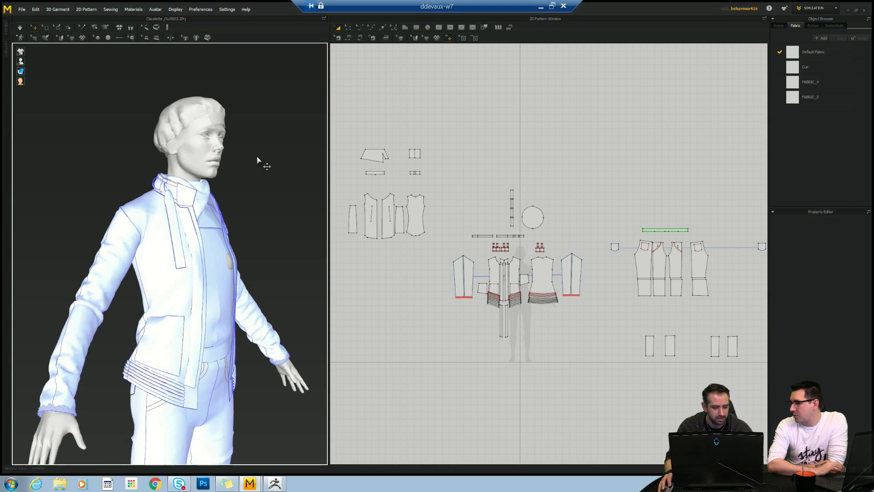
pyautogui.moveTo(244, 223); pyautogui.dragTo(225, 225, button='right')
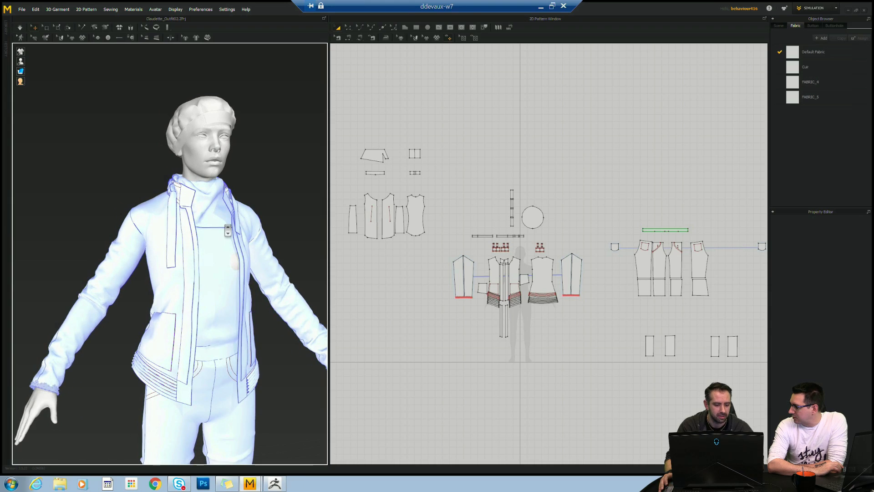
pyautogui.scroll(-3, 226, 226)
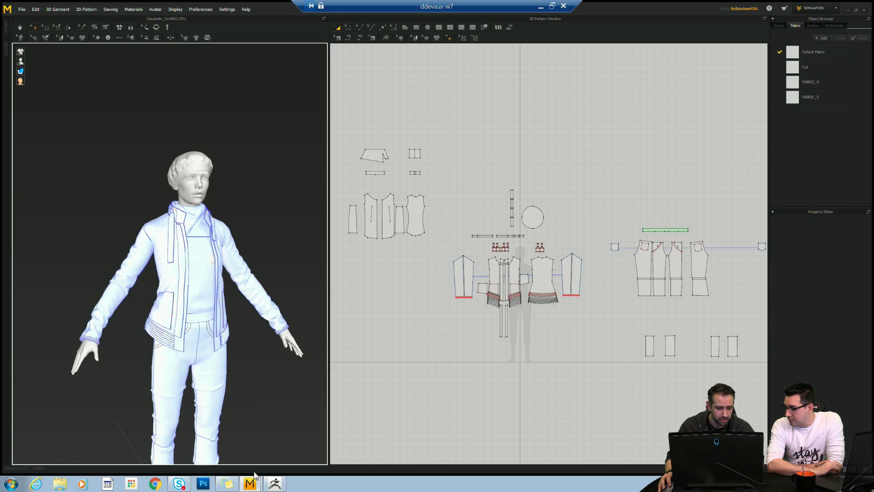
# - Switch to ZBrush and examine the sculpted jacket's folds, seams, zipper and hem from the front and back
pyautogui.click(277, 484)
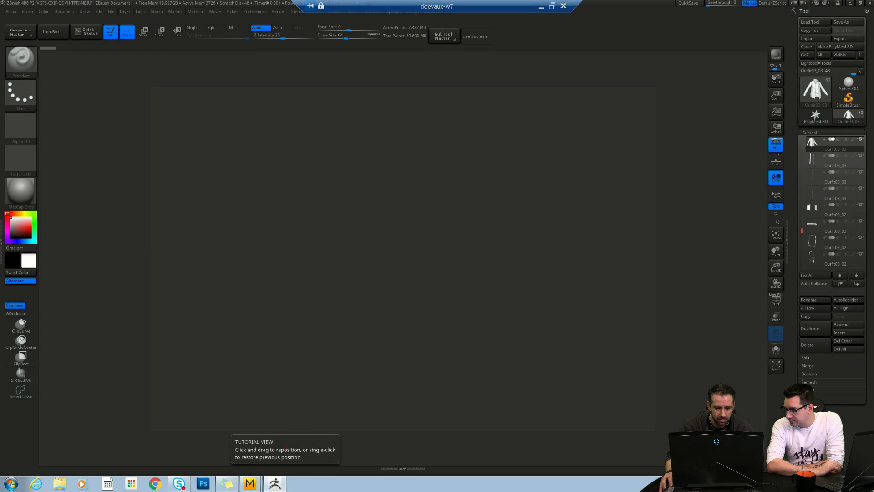
pyautogui.moveTo(292, 364); pyautogui.dragTo(196, 364)
pyautogui.keyDown('alt'); pyautogui.moveTo(196, 282); pyautogui.dragTo(200, 407); pyautogui.keyUp('alt')
pyautogui.moveTo(537, 123)
pyautogui.keyDown('alt'); pyautogui.mouseDown()
pyautogui.moveTo(537, 157)
pyautogui.moveTo(575, 157)
pyautogui.mouseUp(); pyautogui.keyUp('alt')
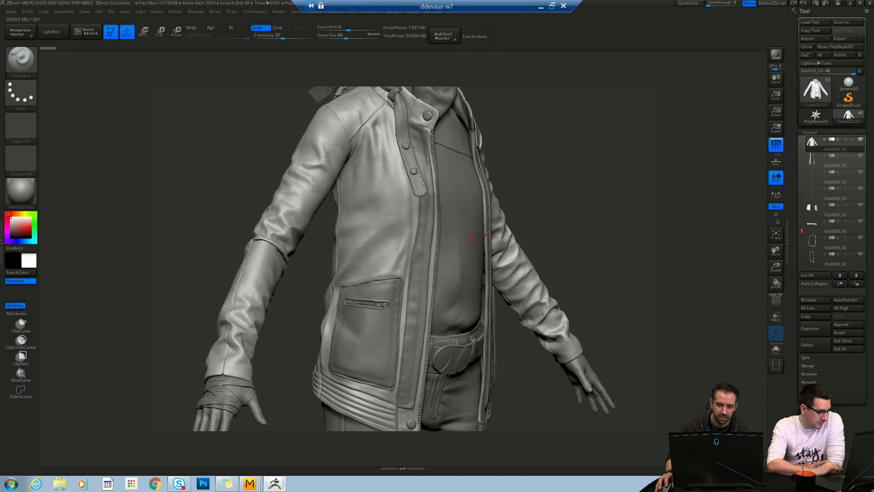
pyautogui.moveTo(564, 198); pyautogui.dragTo(559, 182)
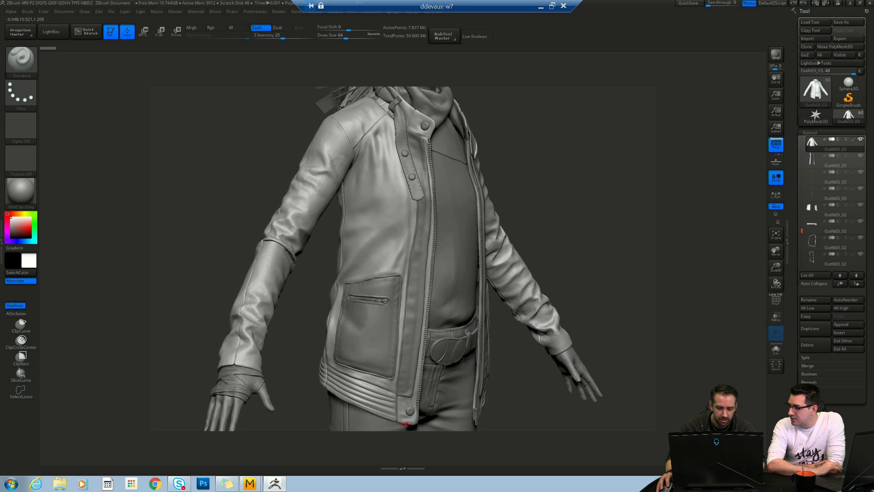
pyautogui.press('space')
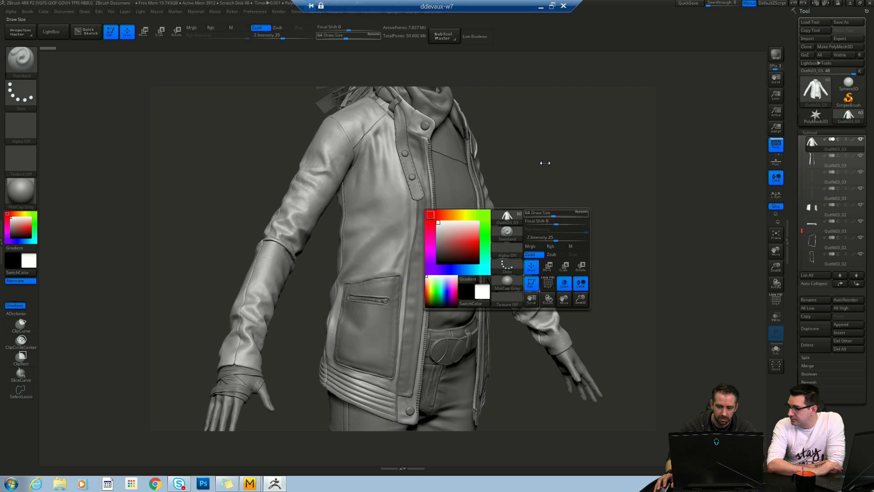
pyautogui.moveTo(496, 125)
pyautogui.mouseDown()
pyautogui.moveTo(566, 116)
pyautogui.moveTo(432, 180)
pyautogui.mouseUp()
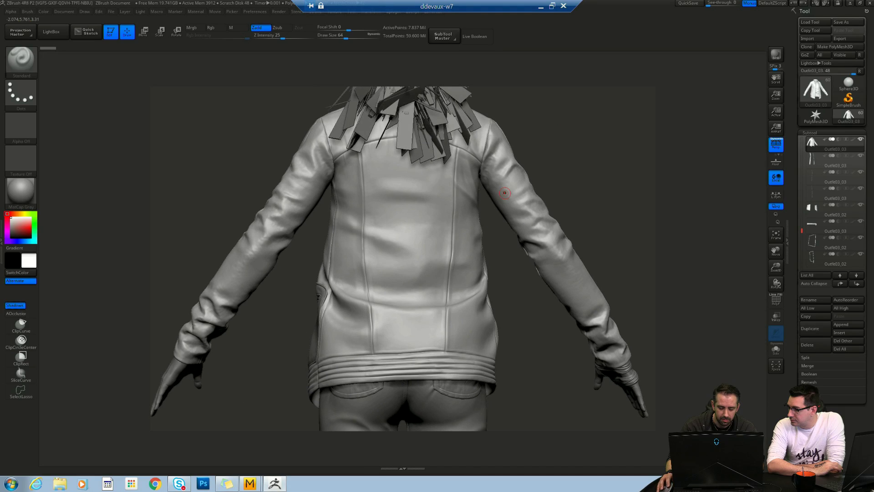
pyautogui.moveTo(515, 269)
pyautogui.mouseDown()
pyautogui.moveTo(583, 258)
pyautogui.moveTo(637, 262)
pyautogui.moveTo(628, 167)
pyautogui.moveTo(679, 167)
pyautogui.moveTo(684, 194)
pyautogui.mouseUp()
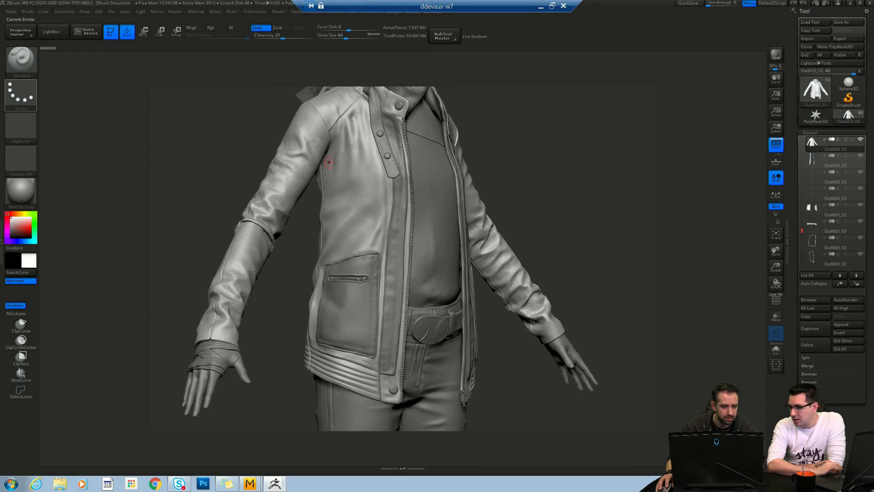
# - Try a Chisel brush stroke on the jacket's front panel, and undo it
pyautogui.click(21, 59)
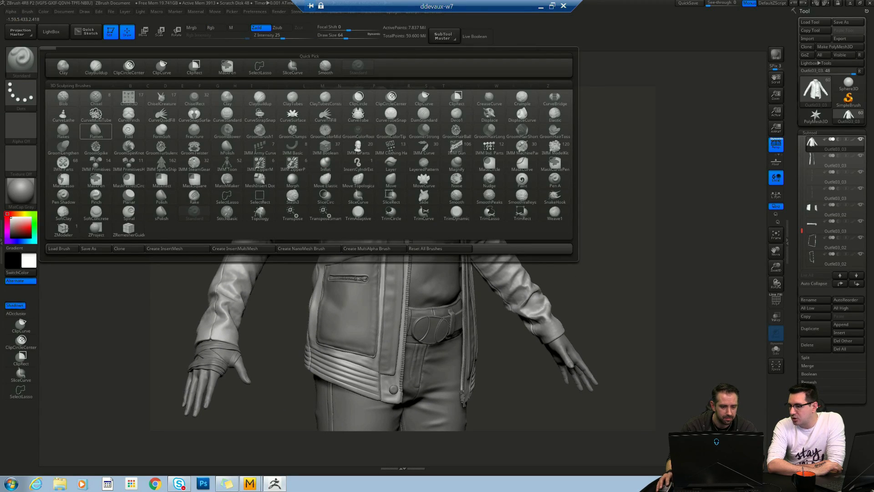
pyautogui.click(96, 96)
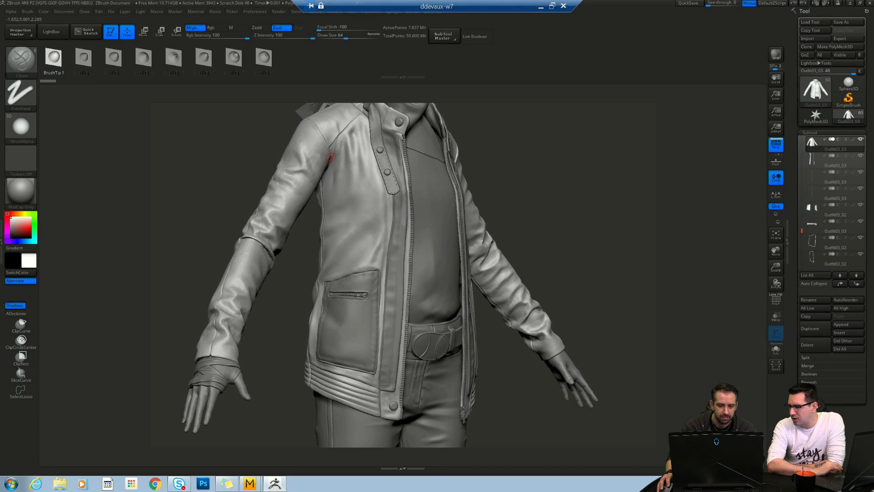
pyautogui.moveTo(360, 205); pyautogui.dragTo(360, 222)
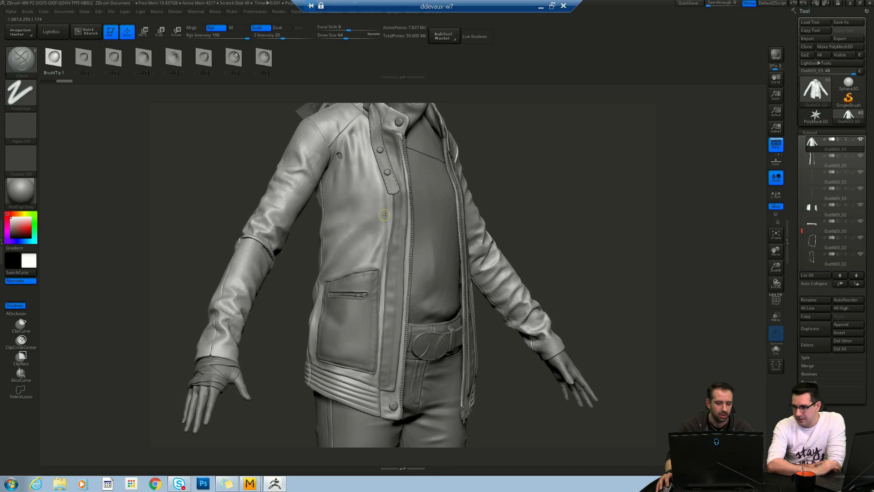
pyautogui.hotkey('ctrl', 'z')
# - Return to the Standard sculpting brush and set its draw size to 24
pyautogui.click(21, 59)
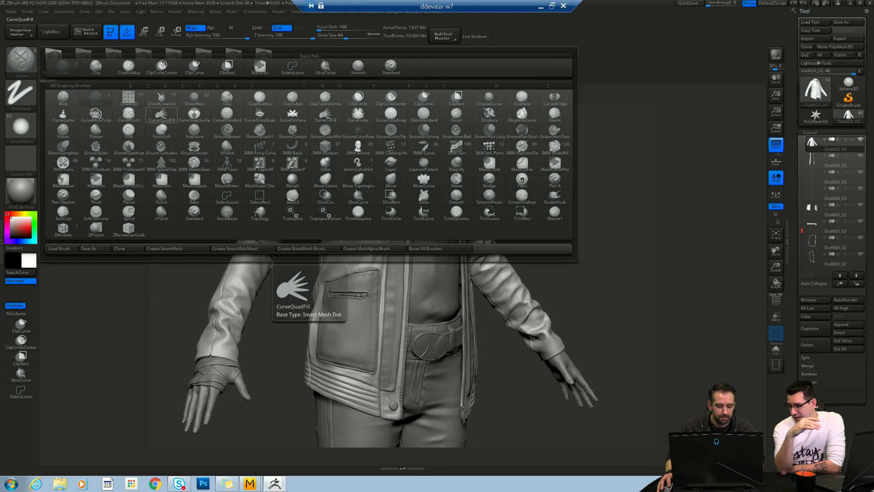
pyautogui.press('s')
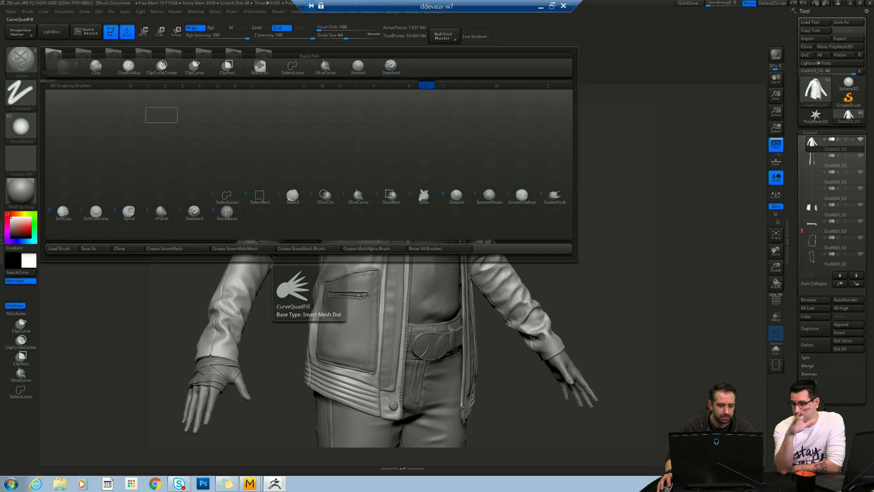
pyautogui.press('p')
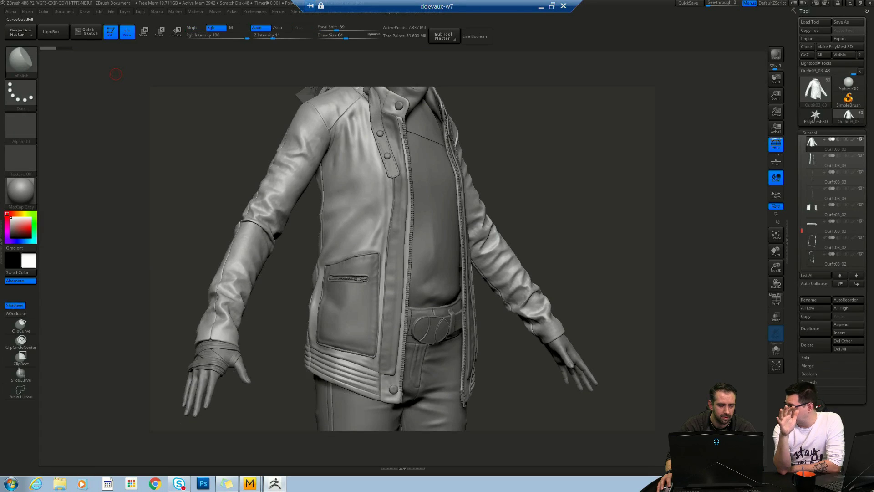
pyautogui.click(21, 60)
pyautogui.press('s')
pyautogui.press('t')
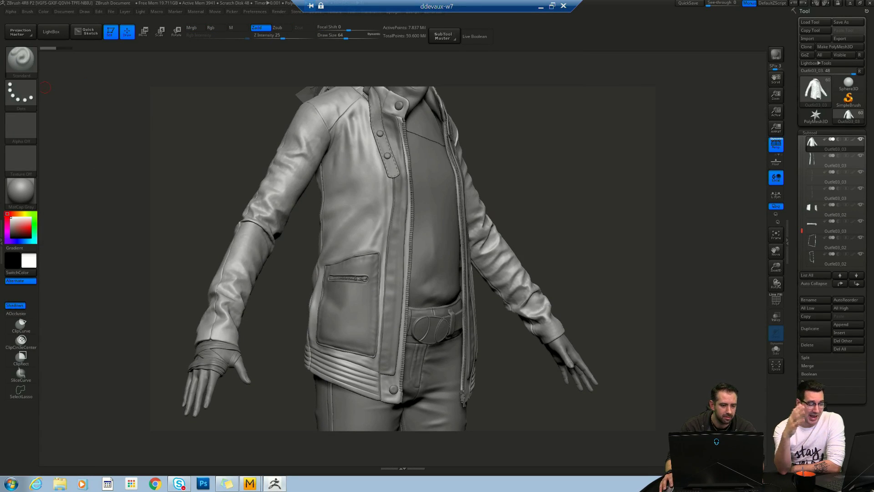
pyautogui.press('space')
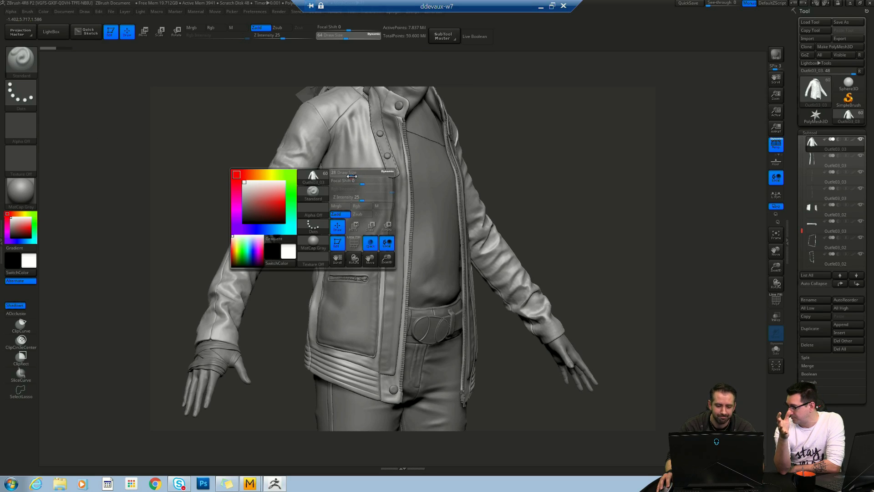
pyautogui.moveTo(352, 176); pyautogui.dragTo(349, 176)
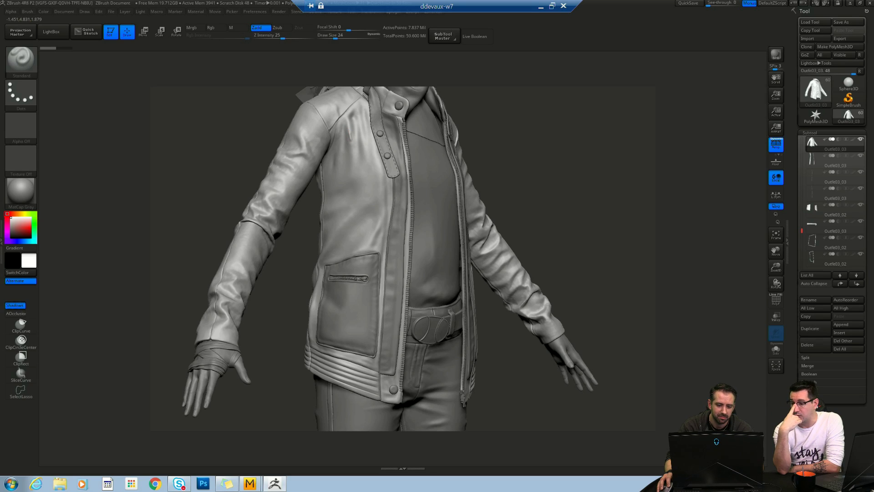
# - Try sculpting a curved wrinkle down the jacket's front panel above the pocket with the Standard brush
pyautogui.moveTo(358, 188); pyautogui.dragTo(360, 211)
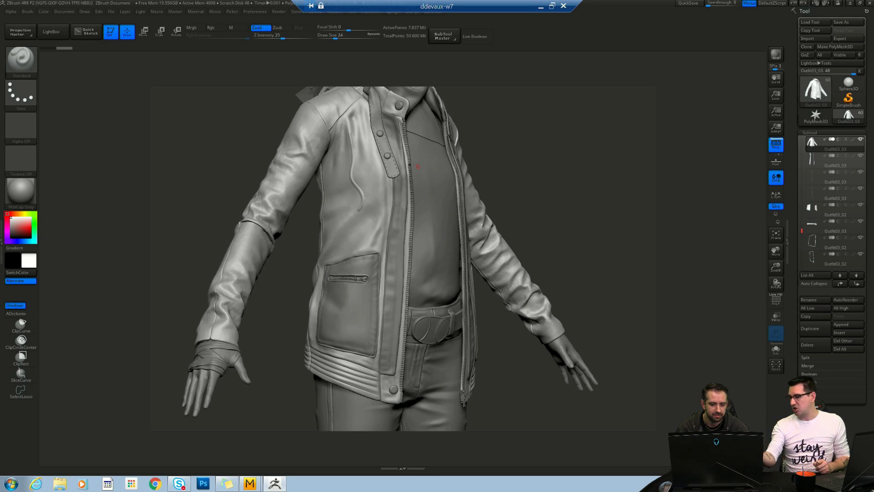
pyautogui.moveTo(417, 166); pyautogui.dragTo(406, 167, button='right')
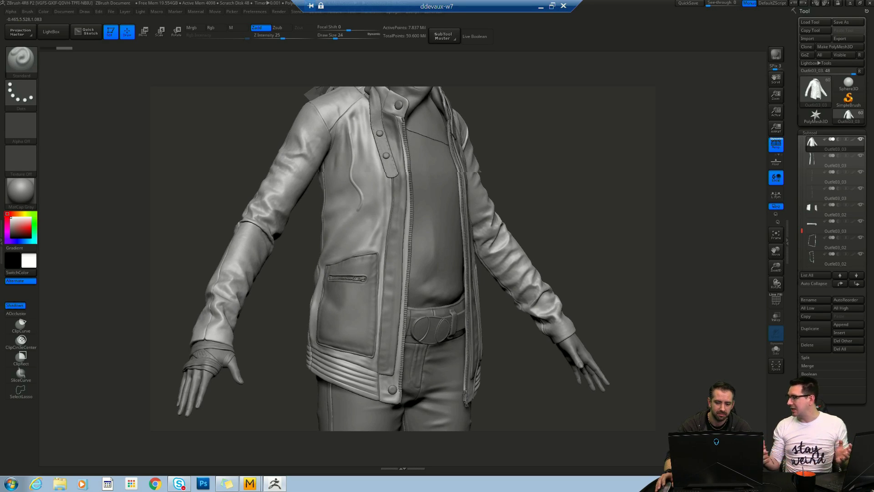
pyautogui.moveTo(506, 160); pyautogui.dragTo(519, 183)
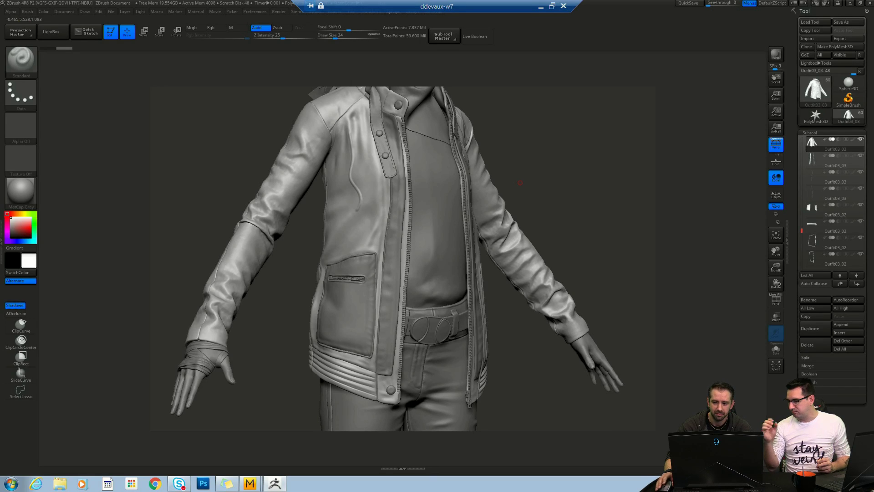
pyautogui.press('space')
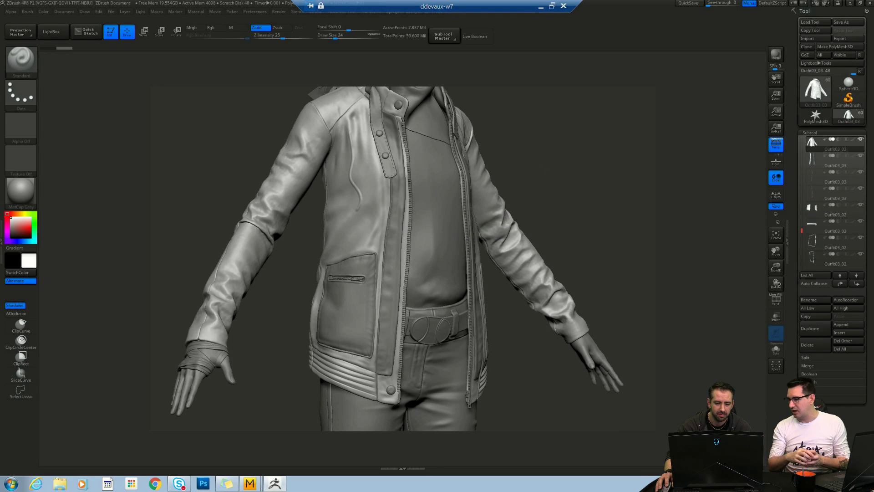
# - Show the full sculpted character and examine the outfit from both front three-quarter sides
pyautogui.moveTo(536, 169); pyautogui.dragTo(563, 174)
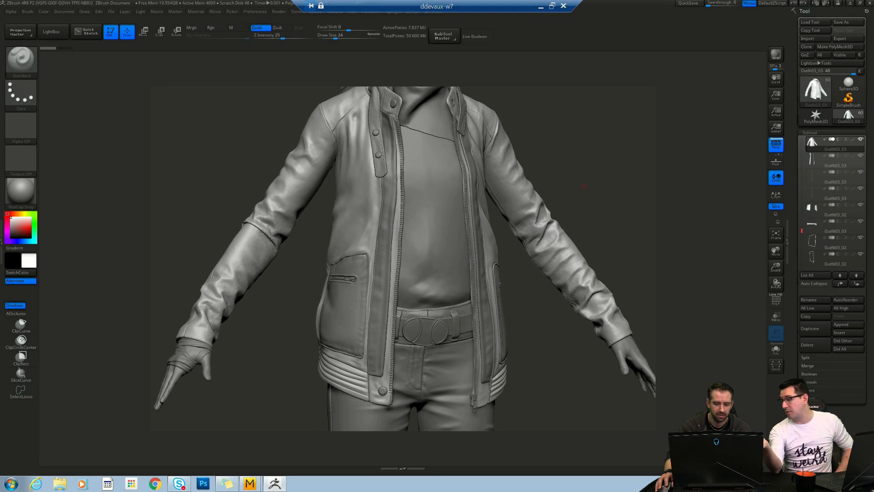
pyautogui.keyDown('ctrl'); pyautogui.moveTo(586, 185); pyautogui.dragTo(592, 148, button='right'); pyautogui.keyUp('ctrl')
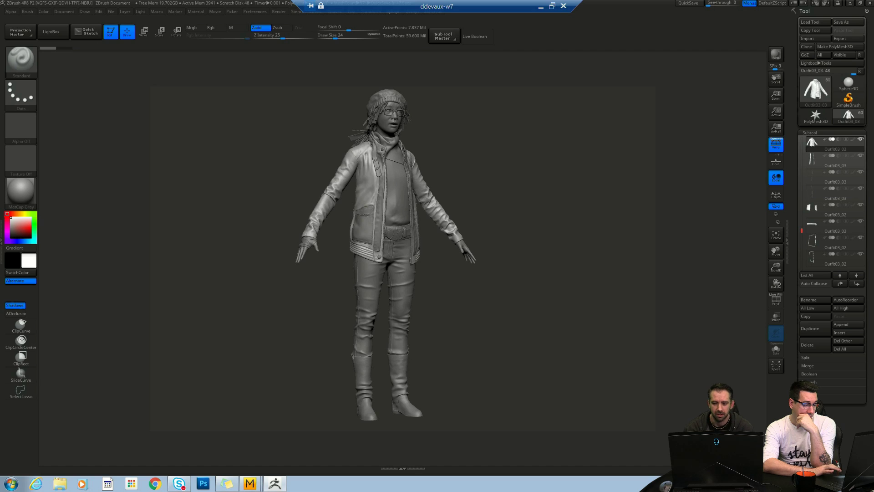
pyautogui.moveTo(569, 255); pyautogui.dragTo(508, 255)
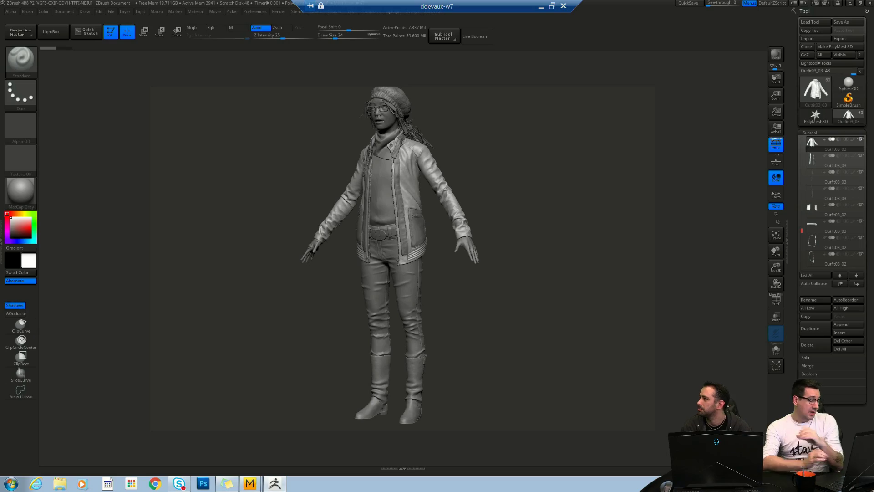
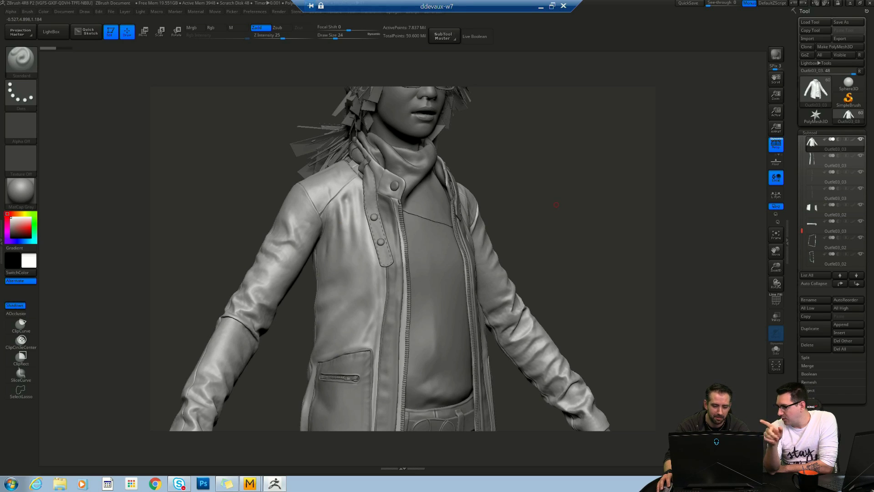
pyautogui.moveTo(603, 193)
pyautogui.mouseDown()
pyautogui.moveTo(631, 193)
pyautogui.moveTo(541, 191)
pyautogui.mouseUp()
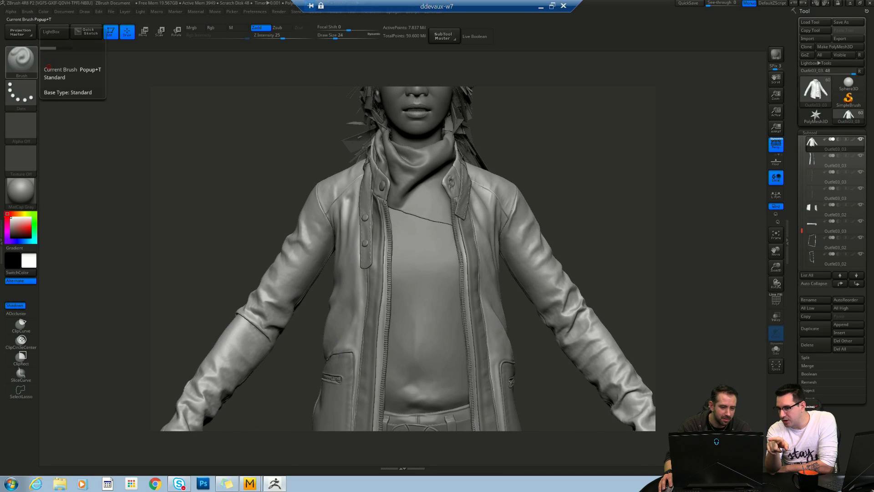
pyautogui.click(20, 59)
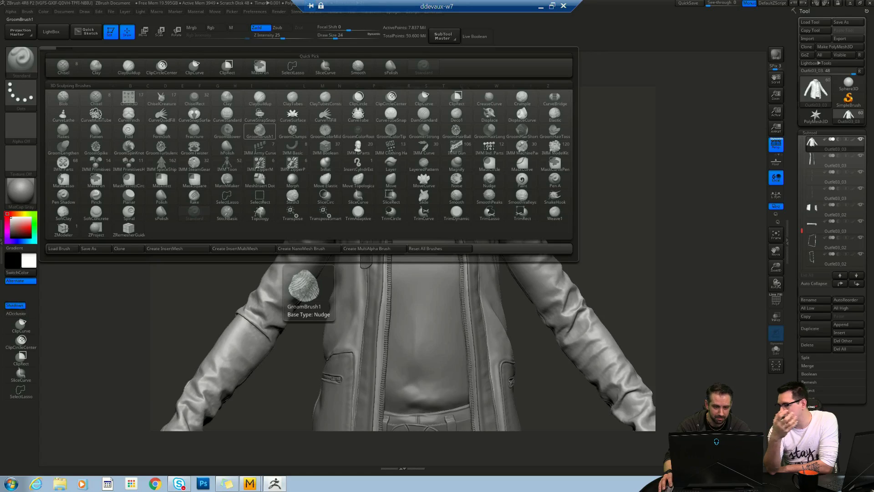
pyautogui.moveTo(190, 255); pyautogui.dragTo(203, 223)
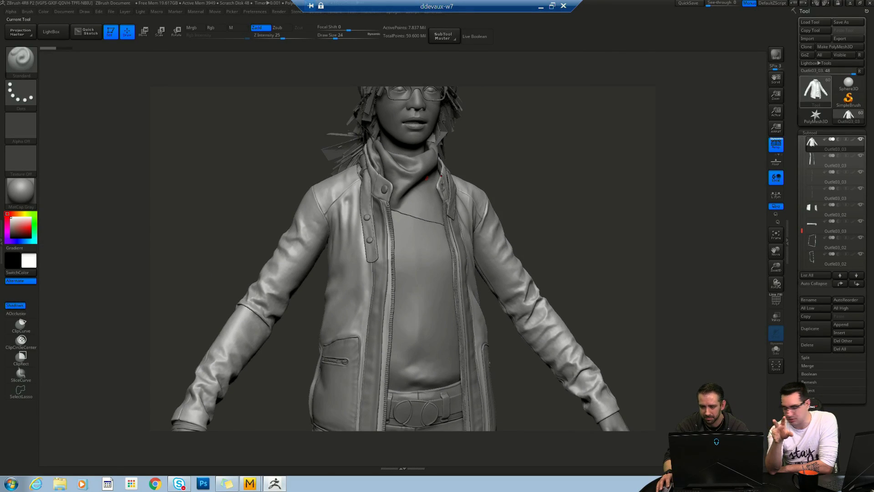
# - Switch from the outfit to the Sphere3D tool and frame the sphere in the canvas
pyautogui.click(848, 84)
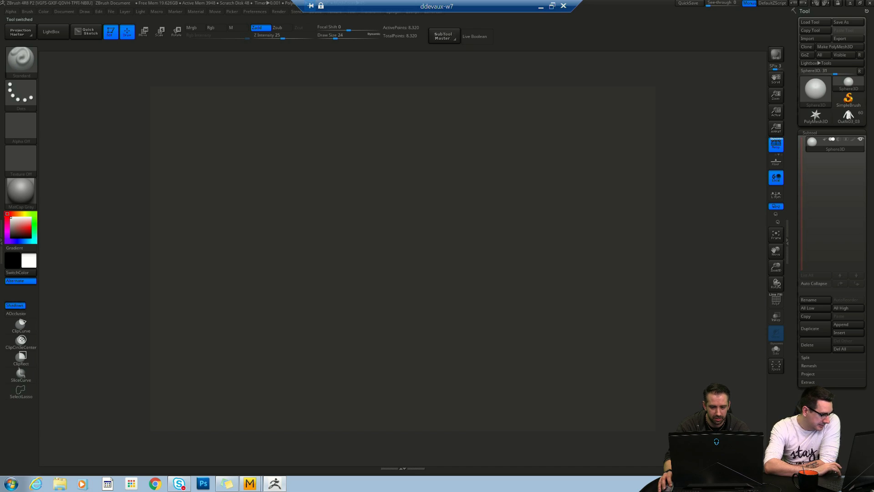
pyautogui.press('f')
pyautogui.press('super')
pyautogui.press('super')
pyautogui.press('super')
pyautogui.press('super')
pyautogui.keyDown('alt'); pyautogui.moveTo(617, 219); pyautogui.dragTo(563, 256); pyautogui.keyUp('alt')
pyautogui.press('f')
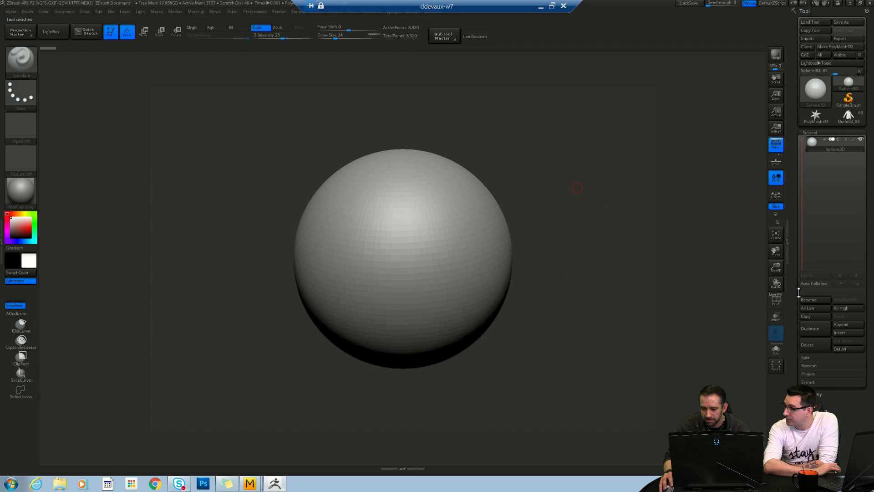
# - Convert the sphere into a PolyMesh3D and subdivide it twice for smoother sculpting
pyautogui.moveTo(791, 286); pyautogui.dragTo(793, 34)
pyautogui.click(812, 28)
pyautogui.click(834, 36)
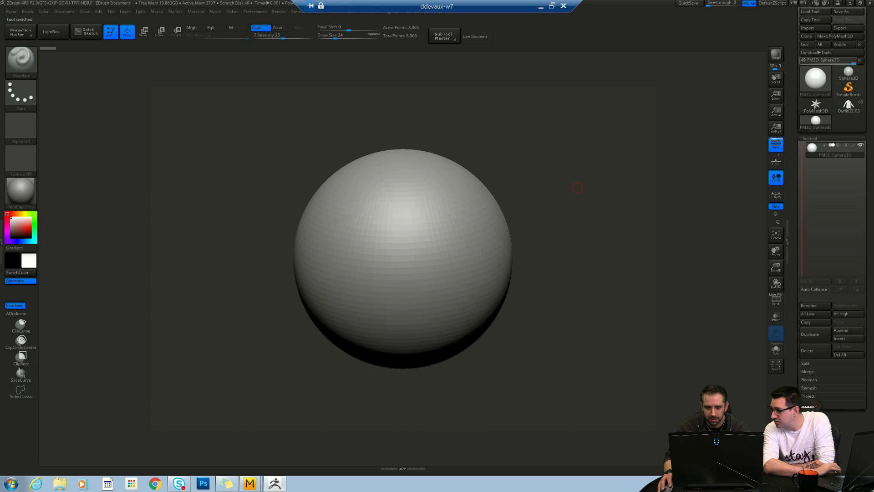
pyautogui.press('f')
pyautogui.click(21, 62)
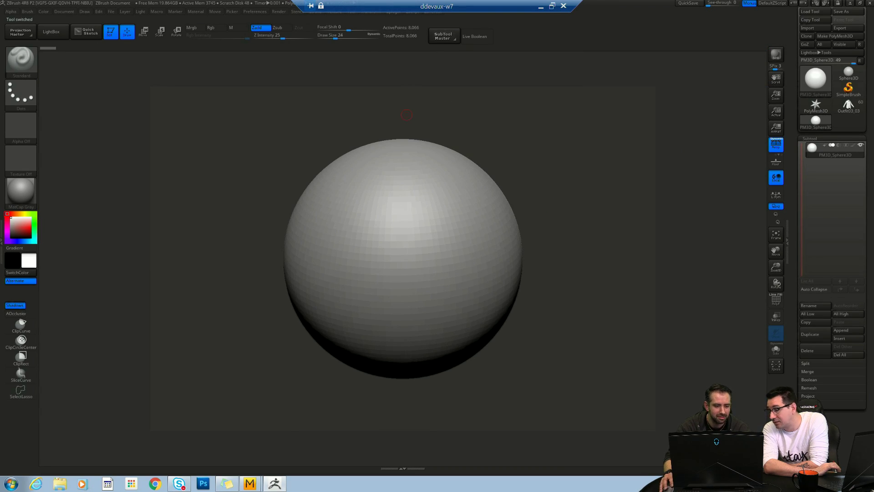
pyautogui.click(20, 59)
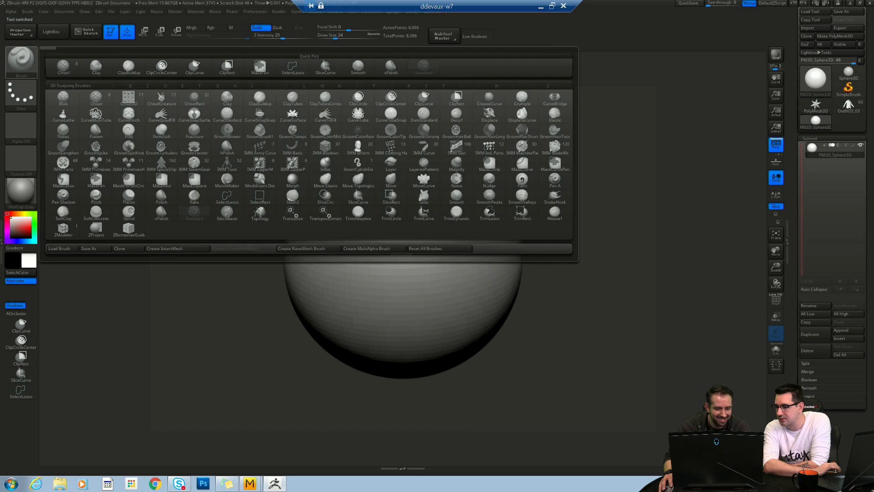
pyautogui.hotkey('ctrl', 'd')
pyautogui.hotkey('ctrl', 'd')
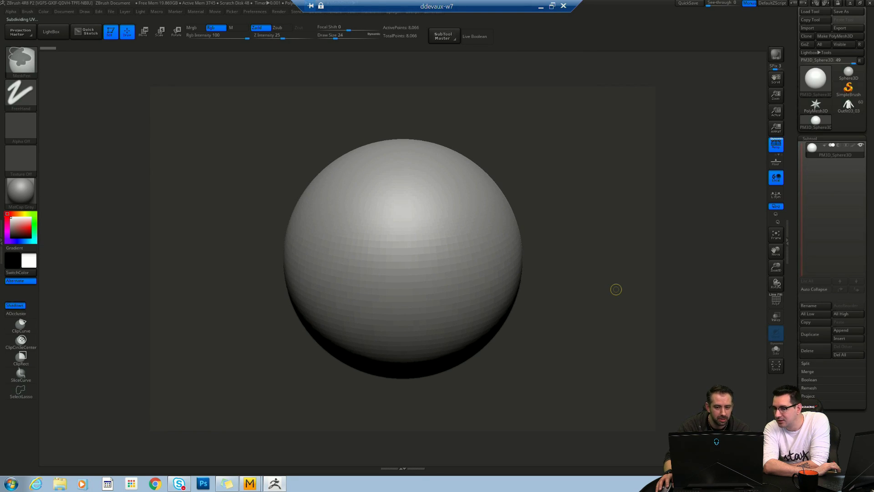
# - Build up a raised diagonal band across the sphere with the ClayBuildup brush at draw size 132
pyautogui.click(21, 57)
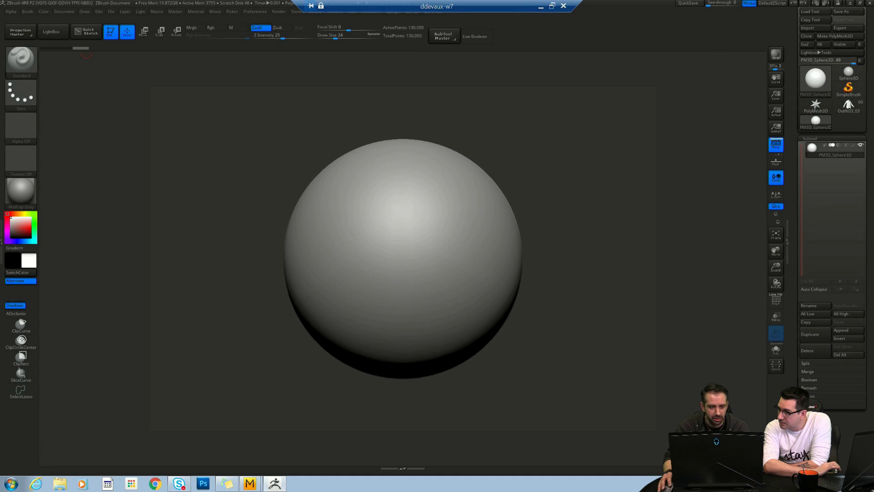
pyautogui.click(22, 64)
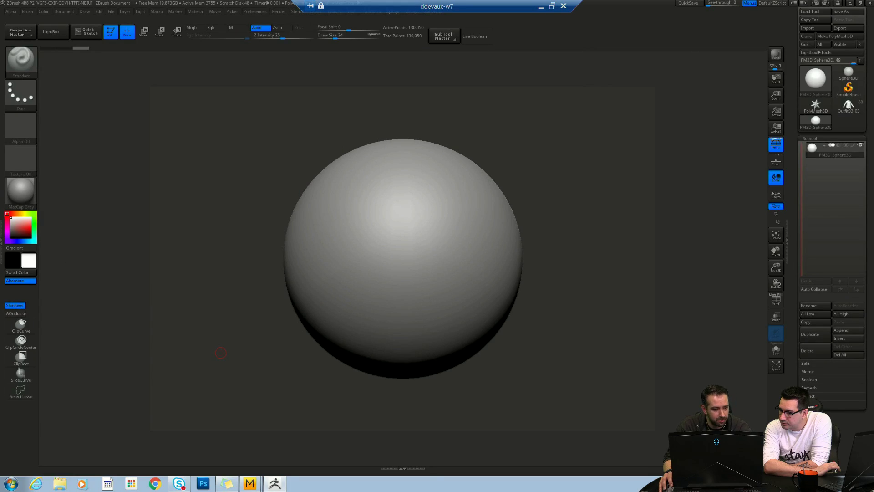
pyautogui.press('b')
pyautogui.press('c')
pyautogui.press('b')
pyautogui.press('space')
pyautogui.moveTo(383, 229)
pyautogui.mouseDown()
pyautogui.moveTo(476, 206)
pyautogui.moveTo(369, 243)
pyautogui.moveTo(314, 279)
pyautogui.mouseUp()
pyautogui.moveTo(345, 251); pyautogui.dragTo(464, 211)
# - Refine and smooth the raised diagonal band on the sphere
pyautogui.moveTo(433, 207)
pyautogui.mouseDown(button='right')
pyautogui.moveTo(485, 224)
pyautogui.moveTo(501, 187)
pyautogui.moveTo(453, 194)
pyautogui.mouseUp(button='right')
pyautogui.keyDown('shift'); pyautogui.moveTo(452, 191); pyautogui.dragTo(339, 256); pyautogui.keyUp('shift')
pyautogui.keyDown('shift'); pyautogui.moveTo(403, 195); pyautogui.dragTo(316, 233); pyautogui.keyUp('shift')
pyautogui.moveTo(455, 269); pyautogui.dragTo(448, 205, button='right')
pyautogui.moveTo(437, 209)
pyautogui.keyDown('shift'); pyautogui.mouseDown()
pyautogui.moveTo(314, 255)
pyautogui.moveTo(369, 238)
pyautogui.mouseUp(); pyautogui.keyUp('shift')
pyautogui.moveTo(632, 179); pyautogui.dragTo(619, 205)
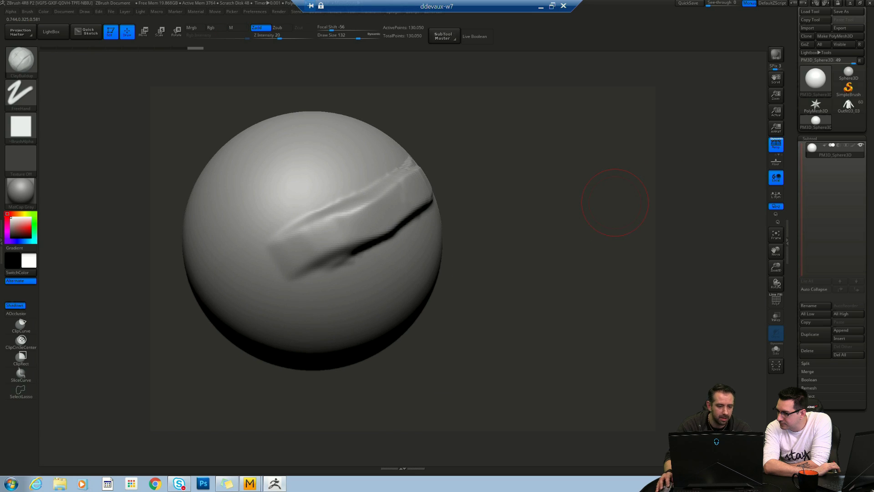
# - Pull the sphere's side beyond the band out into a long point with the Move brush at draw size 276
pyautogui.click(20, 59)
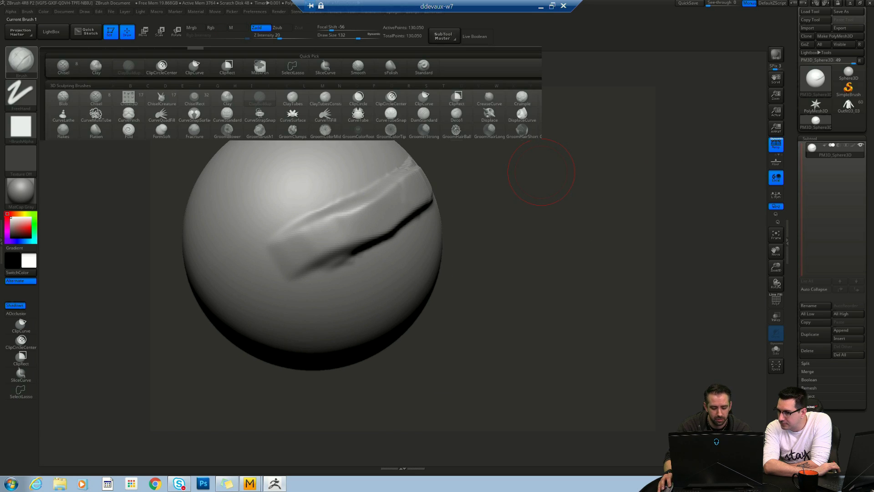
pyautogui.press('m')
pyautogui.click(391, 180)
pyautogui.press('space')
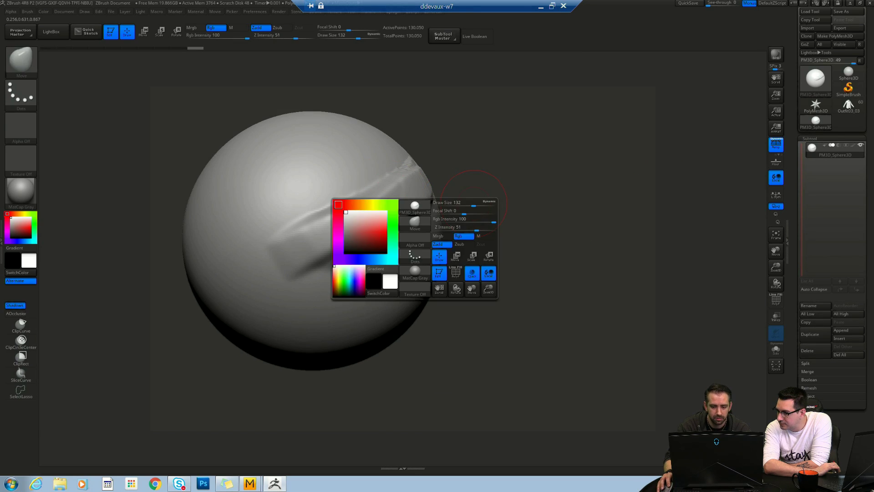
pyautogui.moveTo(478, 204)
pyautogui.mouseDown()
pyautogui.moveTo(491, 205)
pyautogui.moveTo(465, 209)
pyautogui.moveTo(544, 221)
pyautogui.mouseUp()
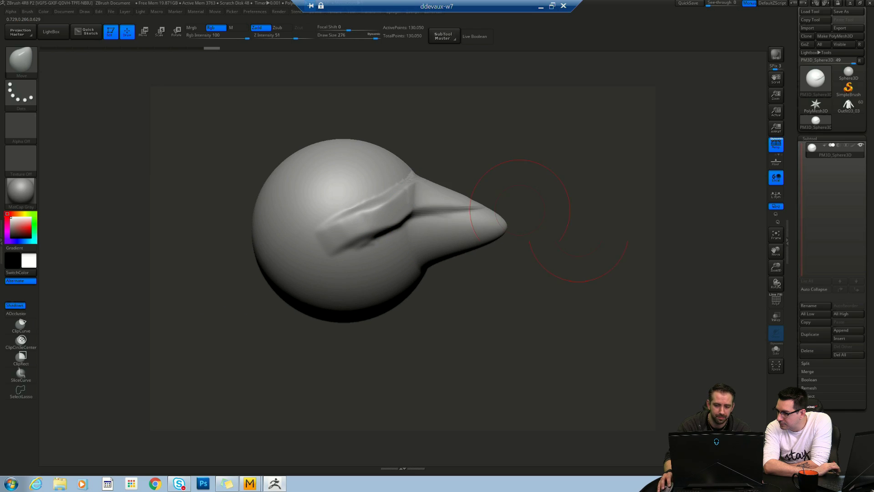
# - Pull several more rounded bumps out of the sphere's upper and opposite sides with the Move brush
pyautogui.moveTo(386, 160); pyautogui.dragTo(361, 124)
pyautogui.moveTo(312, 156); pyautogui.dragTo(271, 133)
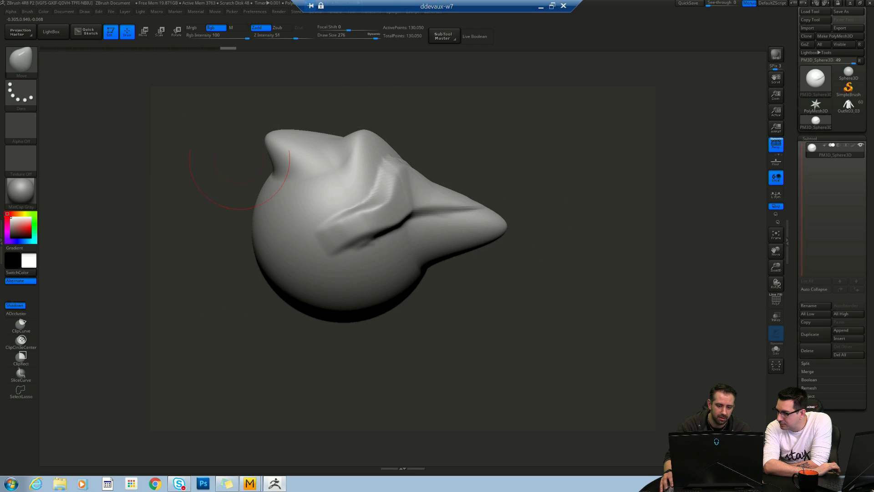
pyautogui.moveTo(264, 206); pyautogui.dragTo(223, 211)
pyautogui.moveTo(350, 216); pyautogui.dragTo(369, 205)
pyautogui.moveTo(514, 164); pyautogui.dragTo(439, 184)
pyautogui.moveTo(431, 166); pyautogui.dragTo(445, 178)
# - Carve a crease along the raised band with the DamStandard brush
pyautogui.press('b')
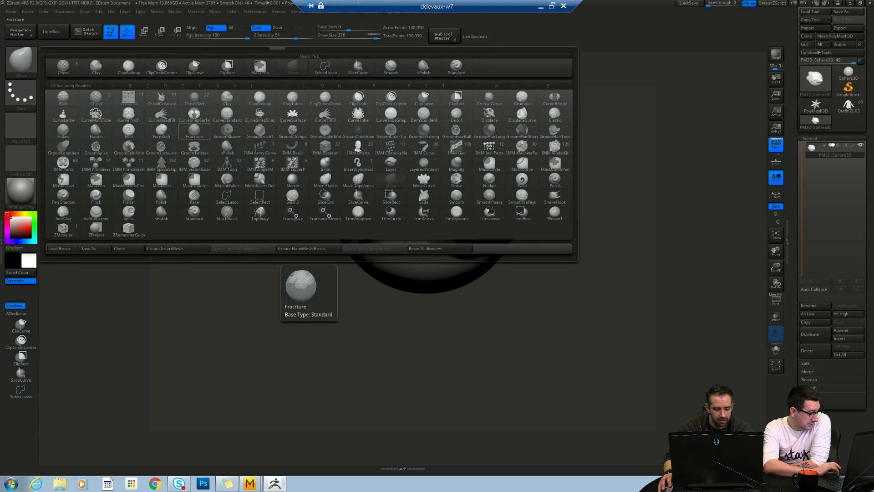
pyautogui.press('d')
pyautogui.press('s')
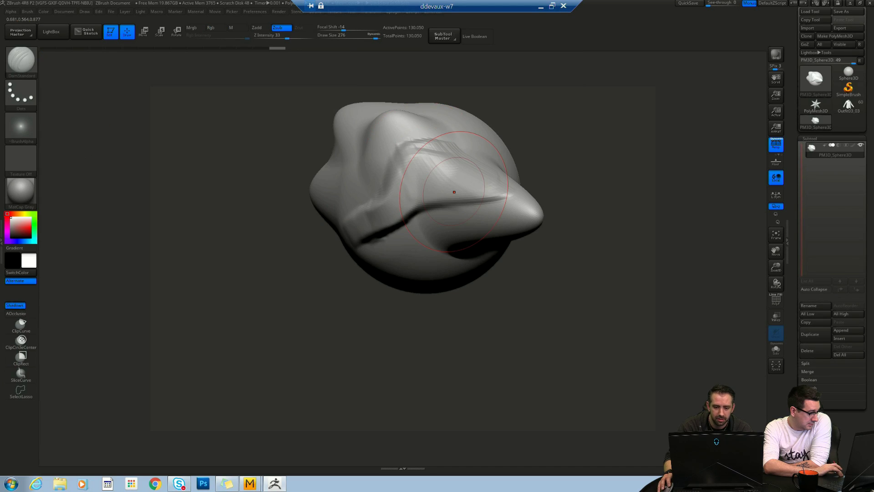
pyautogui.moveTo(500, 130); pyautogui.dragTo(537, 127)
pyautogui.moveTo(433, 160)
pyautogui.mouseDown()
pyautogui.moveTo(378, 169)
pyautogui.moveTo(322, 241)
pyautogui.mouseUp()
pyautogui.moveTo(465, 170); pyautogui.dragTo(504, 172)
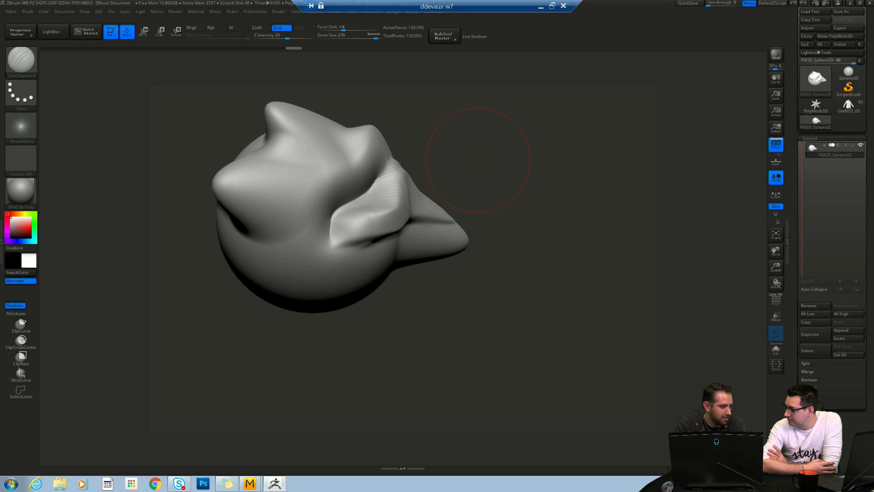
pyautogui.hotkey('ctrl', 's')
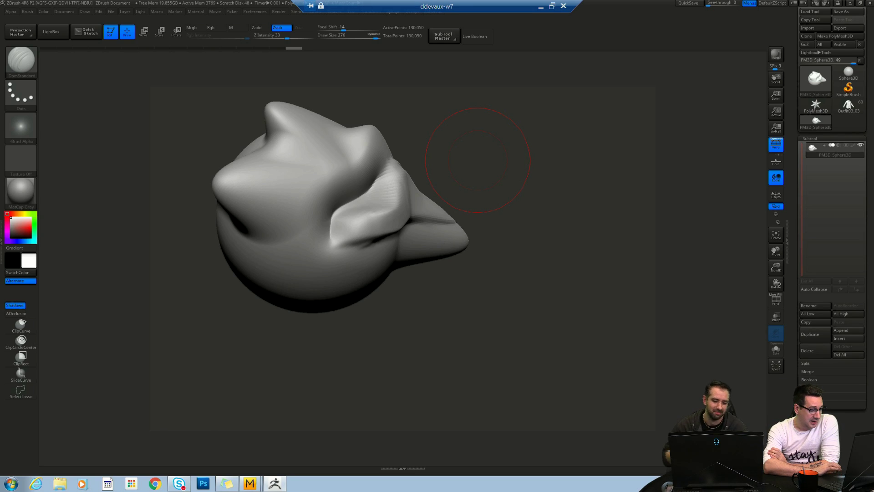
pyautogui.moveTo(478, 160); pyautogui.dragTo(489, 176)
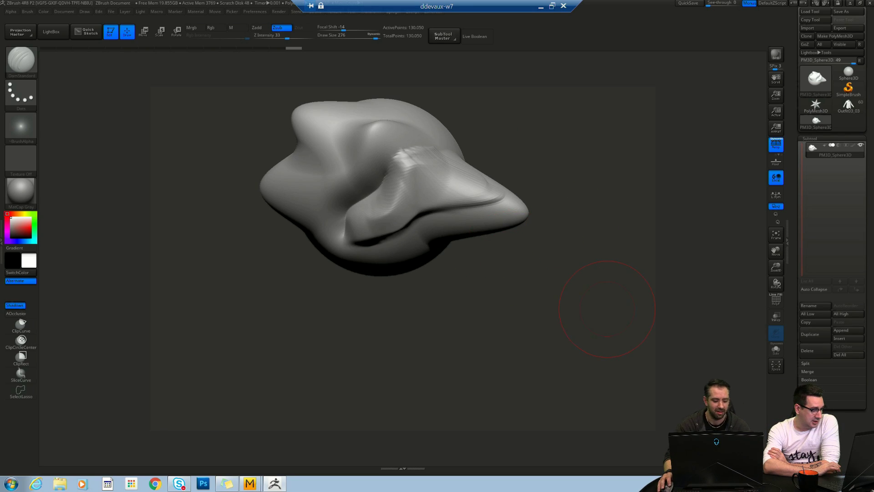
pyautogui.keyDown('alt'); pyautogui.moveTo(587, 219); pyautogui.dragTo(584, 260); pyautogui.keyUp('alt')
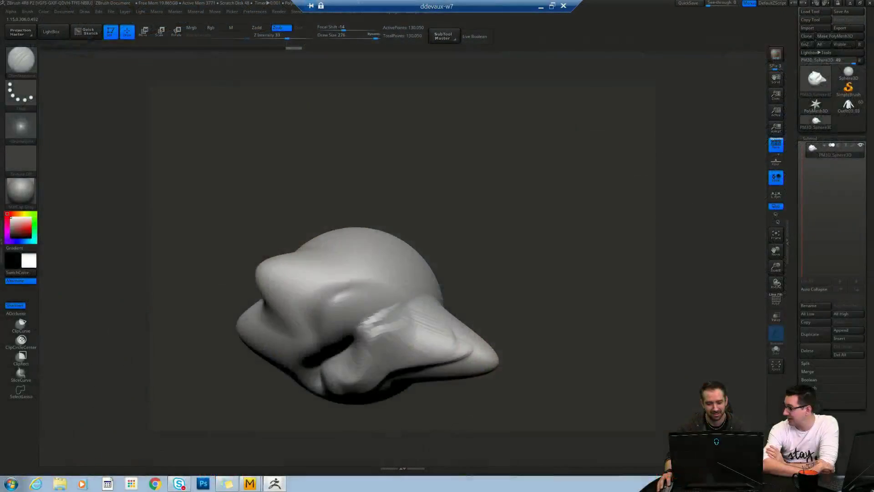
pyautogui.moveTo(526, 279)
pyautogui.keyDown('alt'); pyautogui.mouseDown()
pyautogui.moveTo(540, 203)
pyautogui.moveTo(565, 218)
pyautogui.mouseUp(); pyautogui.keyUp('alt')
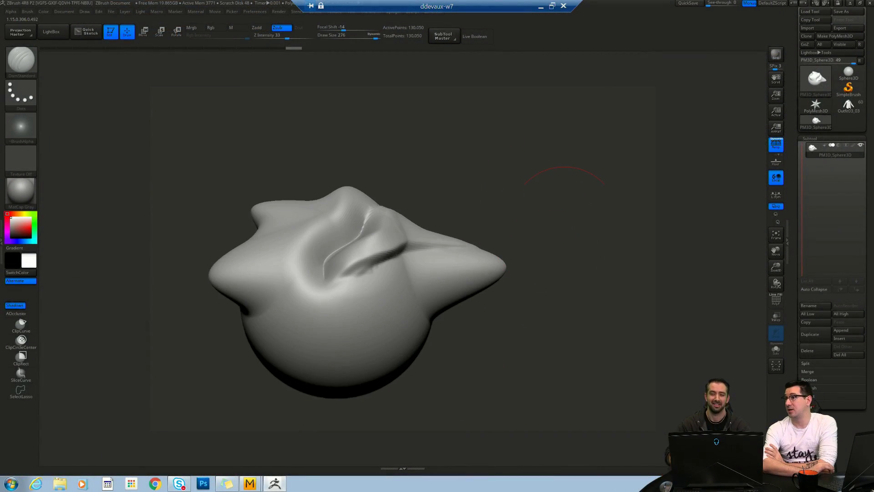